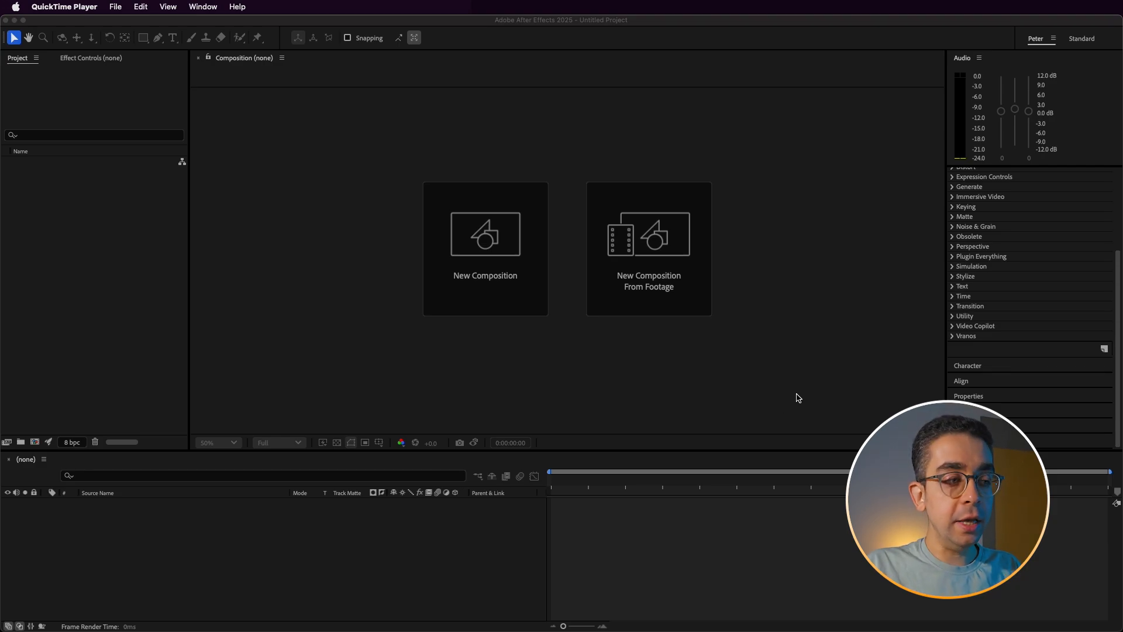
- Switch to Chrome and examine the Video Copilot page for the Saber plug-in down to its download options, then return to After Effects
{"action": "mouse_move", "coordinate": [602, 628]}
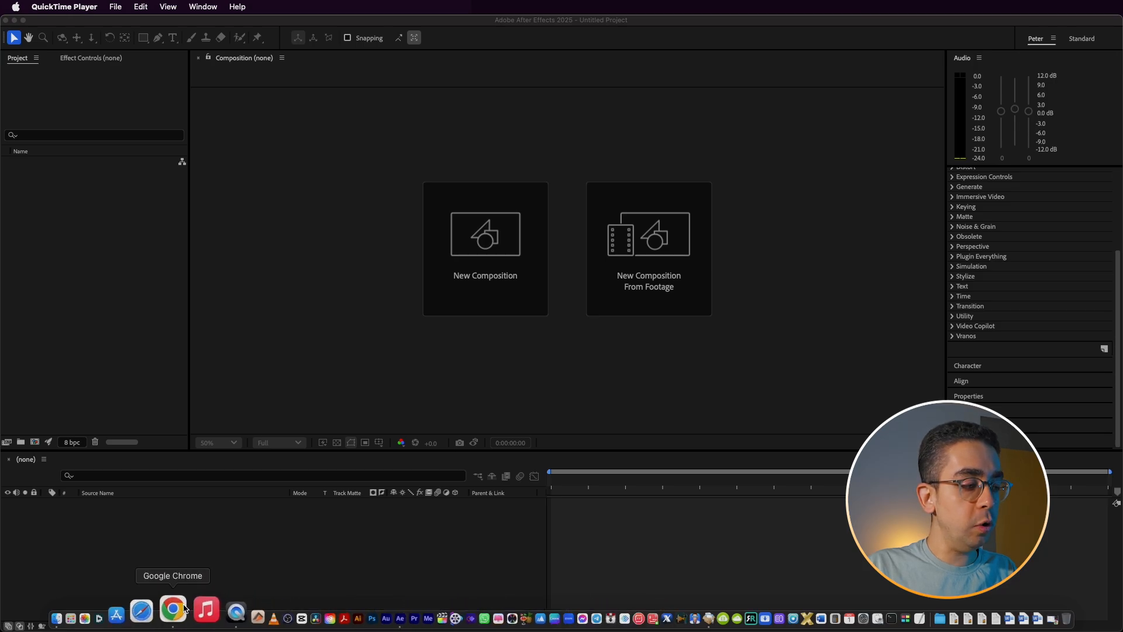
{"action": "left_click", "coordinate": [174, 610]}
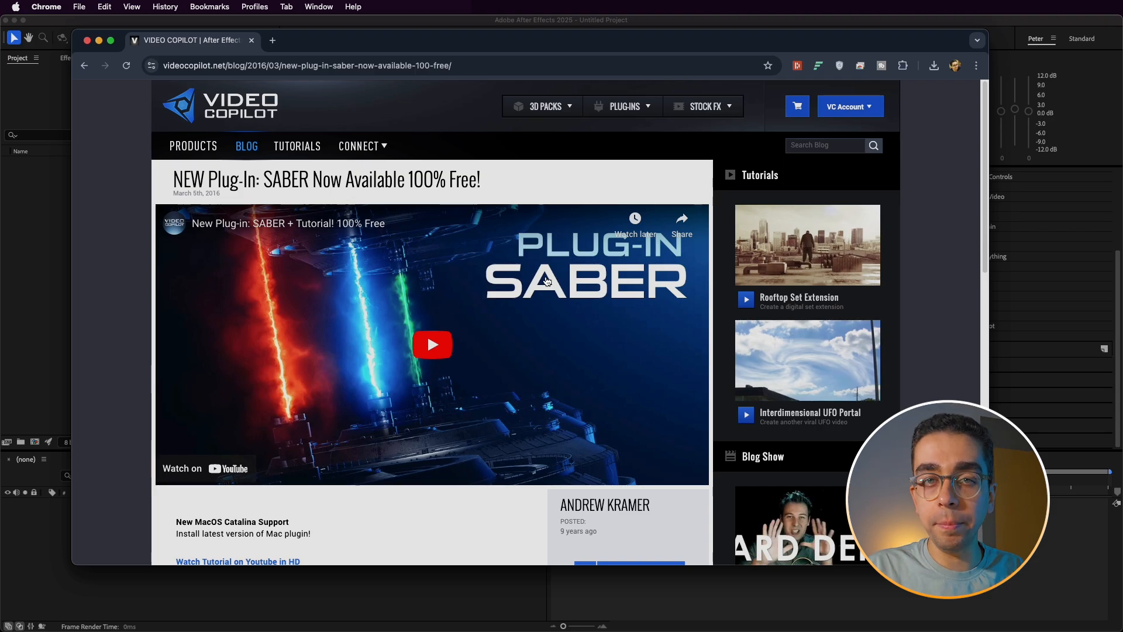
{"action": "scroll", "coordinate": [547, 281], "scroll_direction": "down", "scroll_amount": 5}
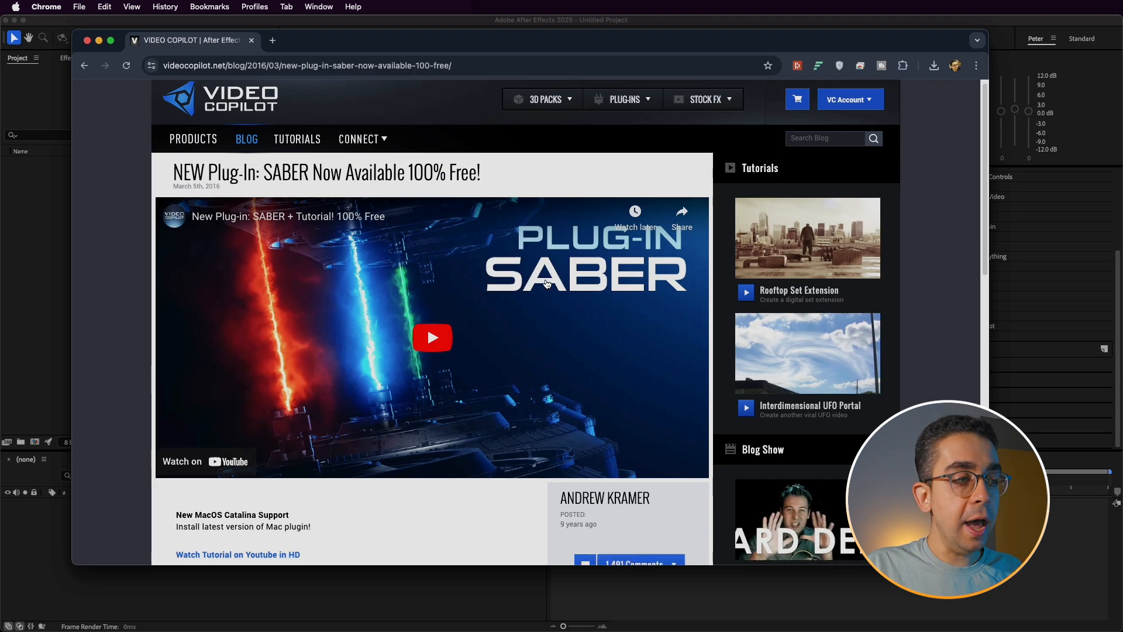
{"action": "scroll", "coordinate": [547, 285], "scroll_direction": "down", "scroll_amount": 3}
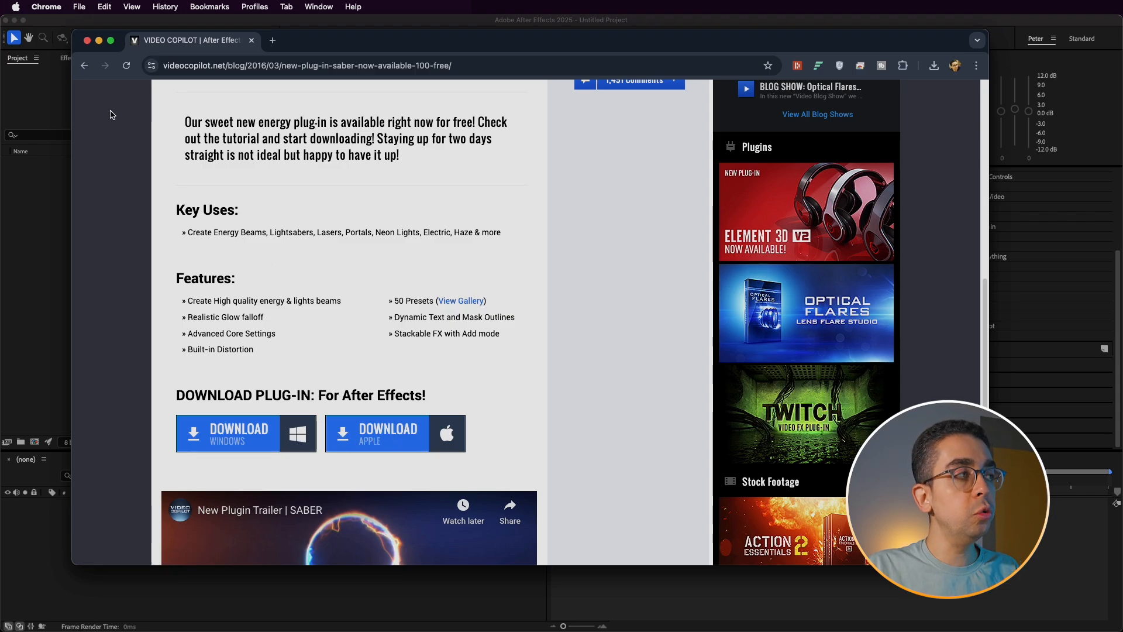
{"action": "left_click", "coordinate": [99, 40]}
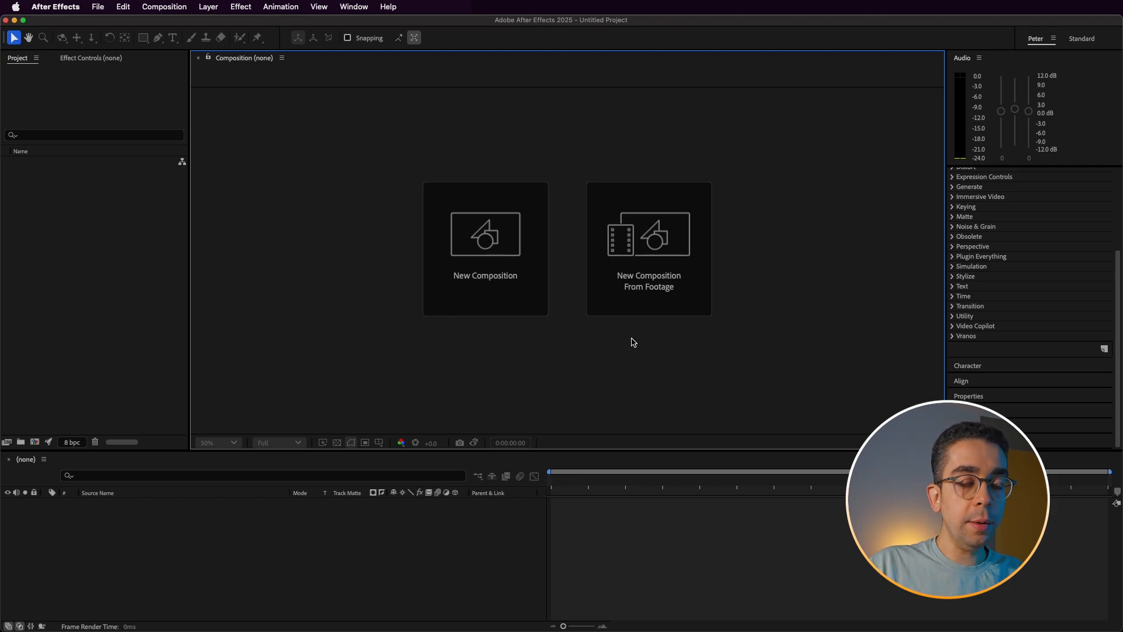
- Look through the effects list and check the Video Copilot category for the Saber plug-in
{"action": "scroll", "coordinate": [1031, 299], "scroll_direction": "up", "scroll_amount": 5}
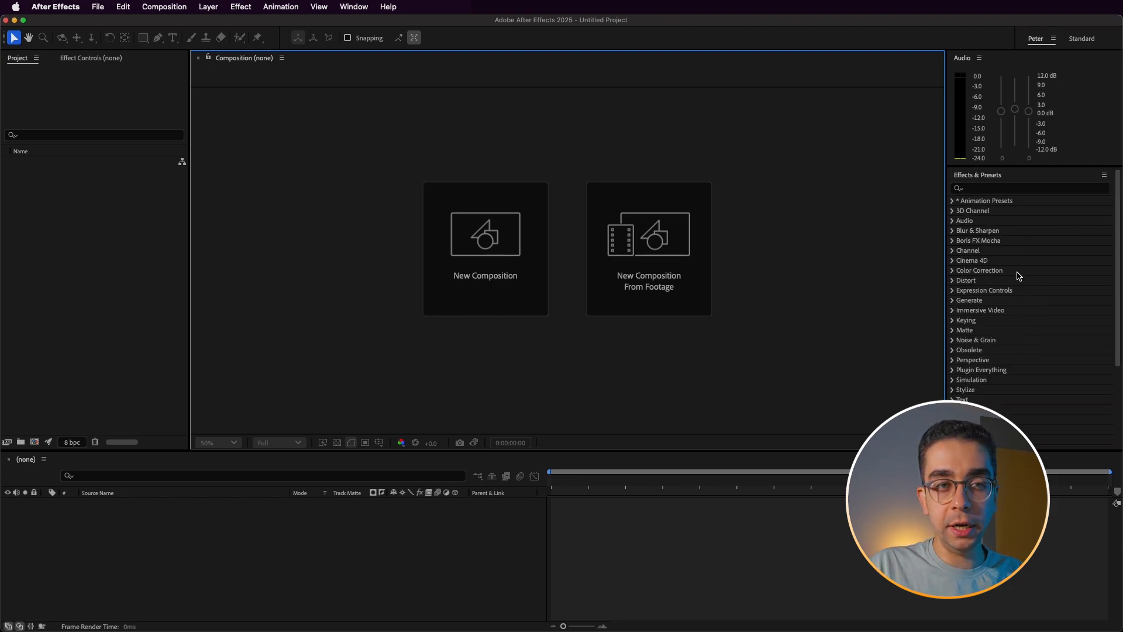
{"action": "scroll", "coordinate": [1020, 228], "scroll_direction": "down", "scroll_amount": 5}
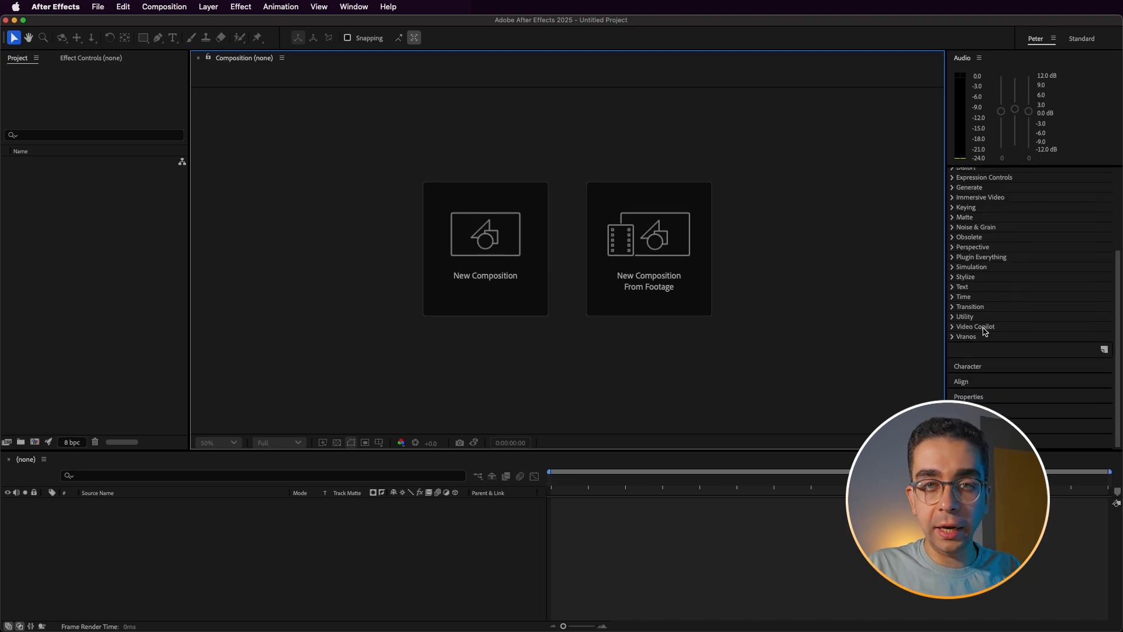
{"action": "left_click", "coordinate": [953, 329]}
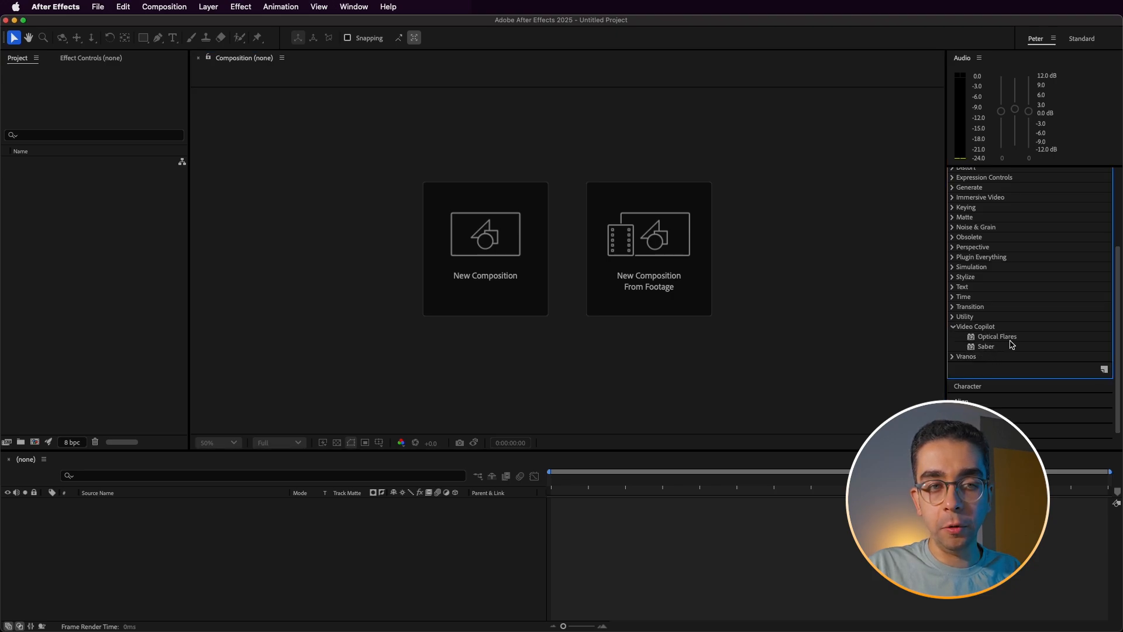
{"action": "left_click", "coordinate": [953, 328]}
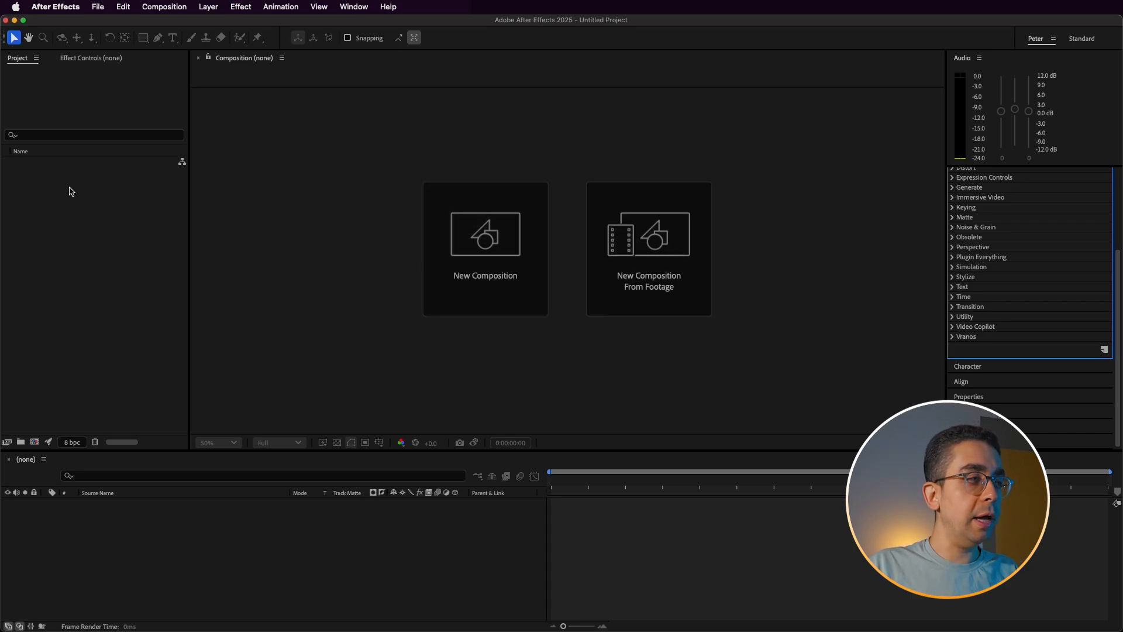
- Import the video file 5309380-hd_1920_1080_25fps.mp4 from the Stock Videos folder as footage
{"action": "left_click", "coordinate": [34, 225]}
{"action": "key", "text": "super+i"}
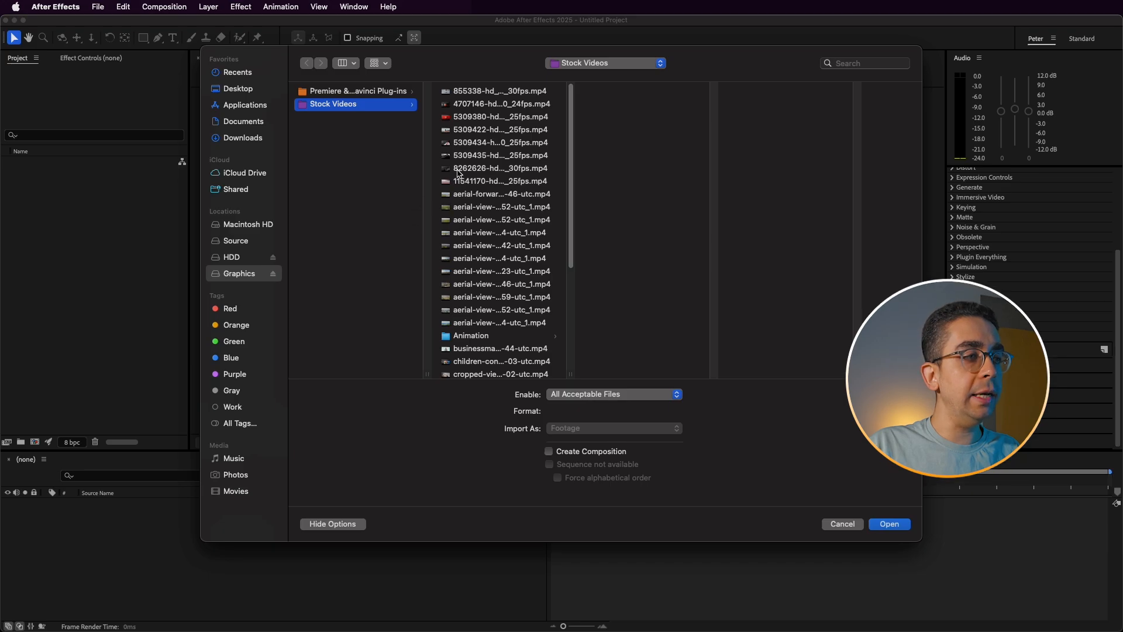
{"action": "left_click", "coordinate": [459, 117]}
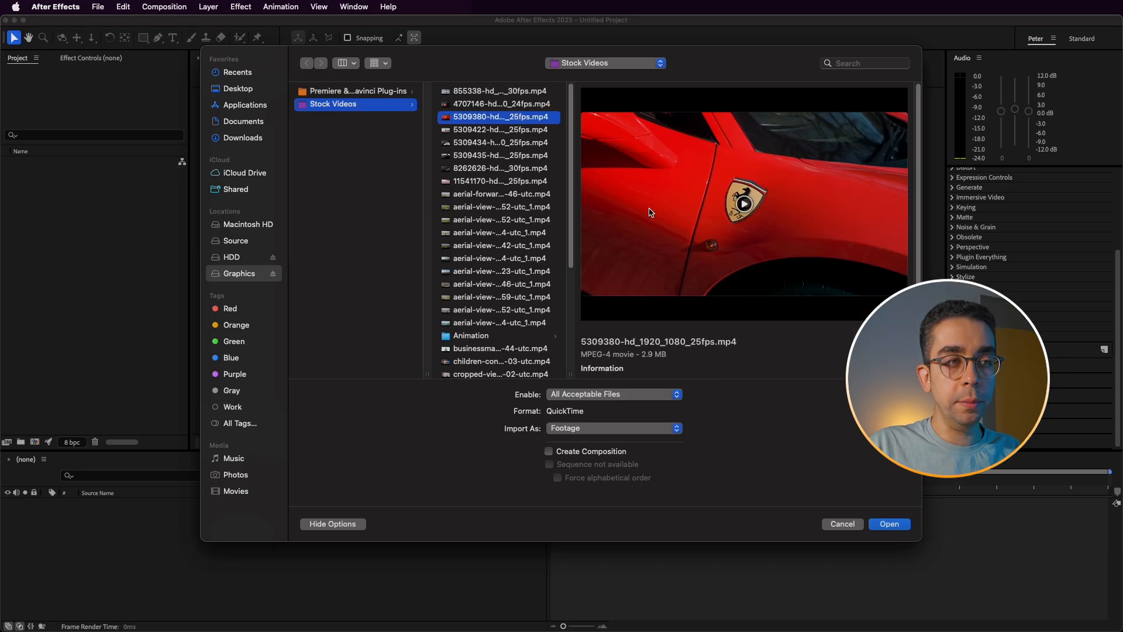
{"action": "key", "text": "Return"}
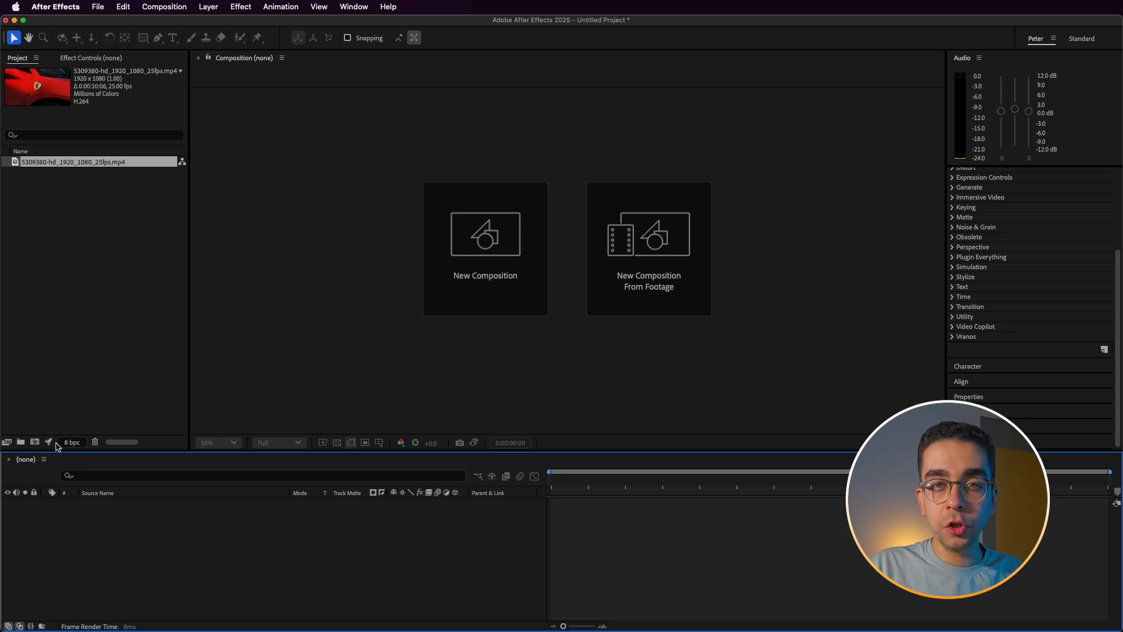
- Create a 1920x1080, 25 fps composition named "Saber Effect"
{"action": "left_click", "coordinate": [471, 272]}
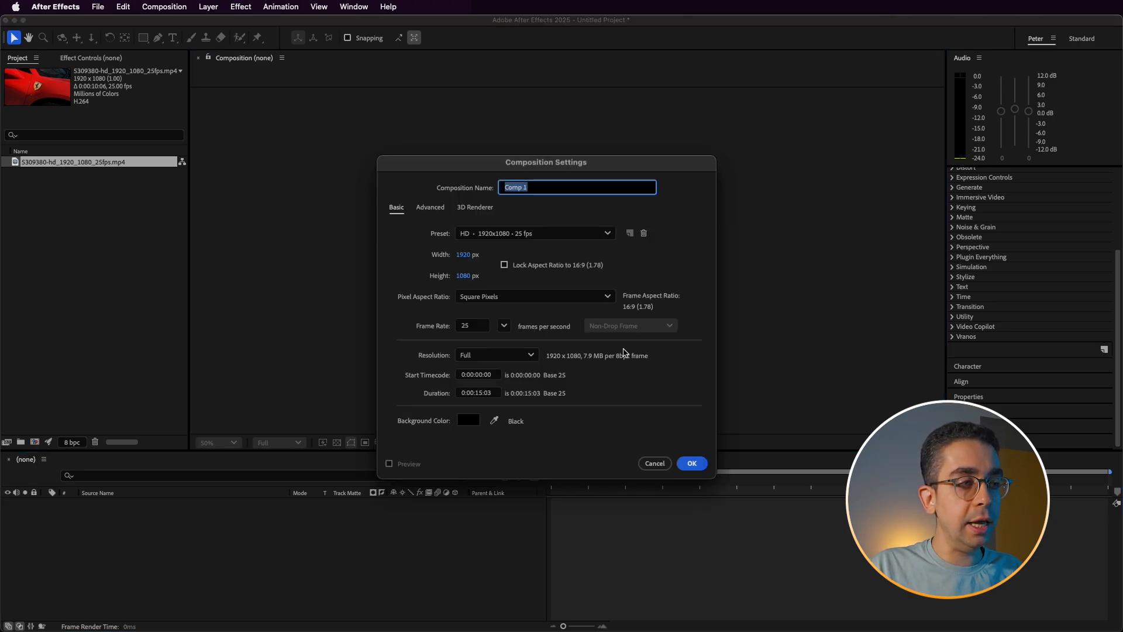
{"action": "left_click_drag", "start_coordinate": [557, 167], "coordinate": [467, 117]}
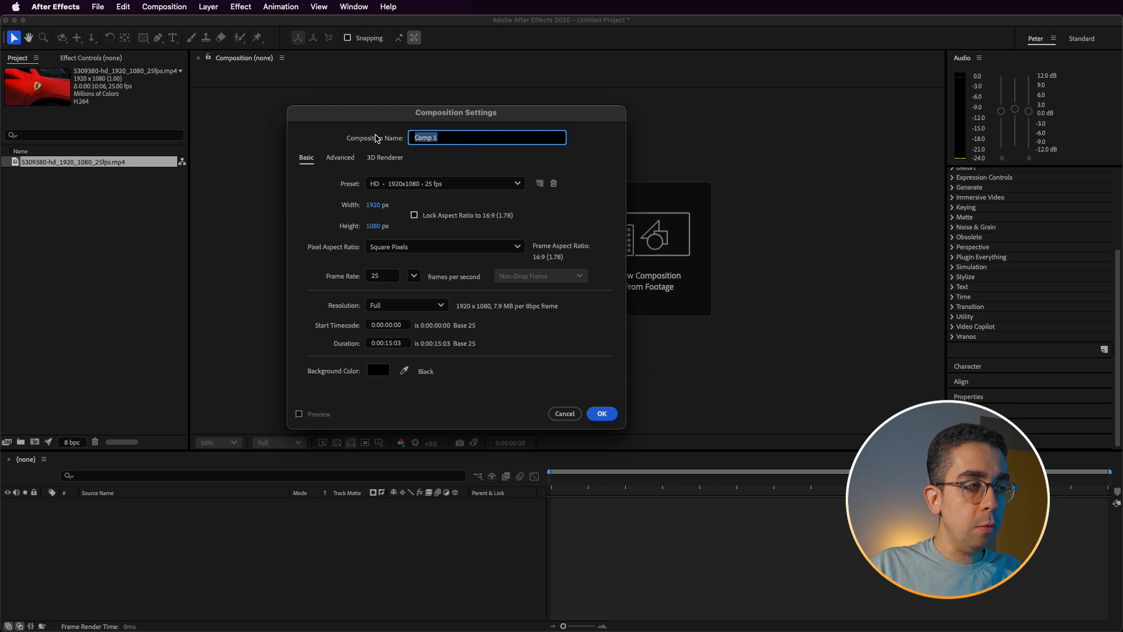
{"action": "key", "text": "BackSpace"}
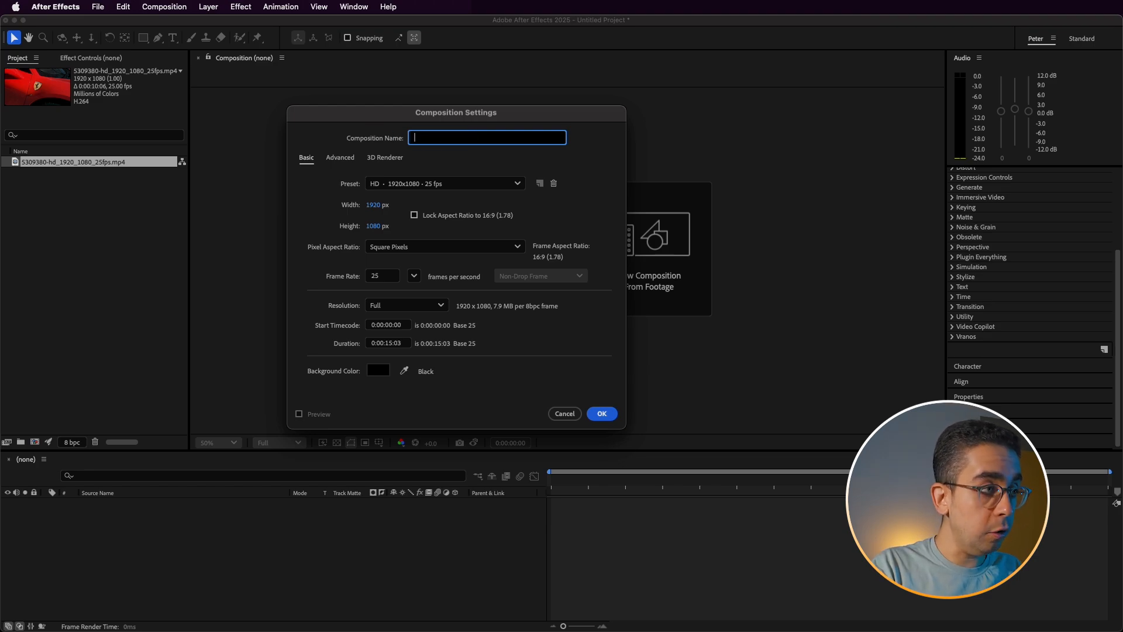
{"action": "type", "text": "Saber Effect"}
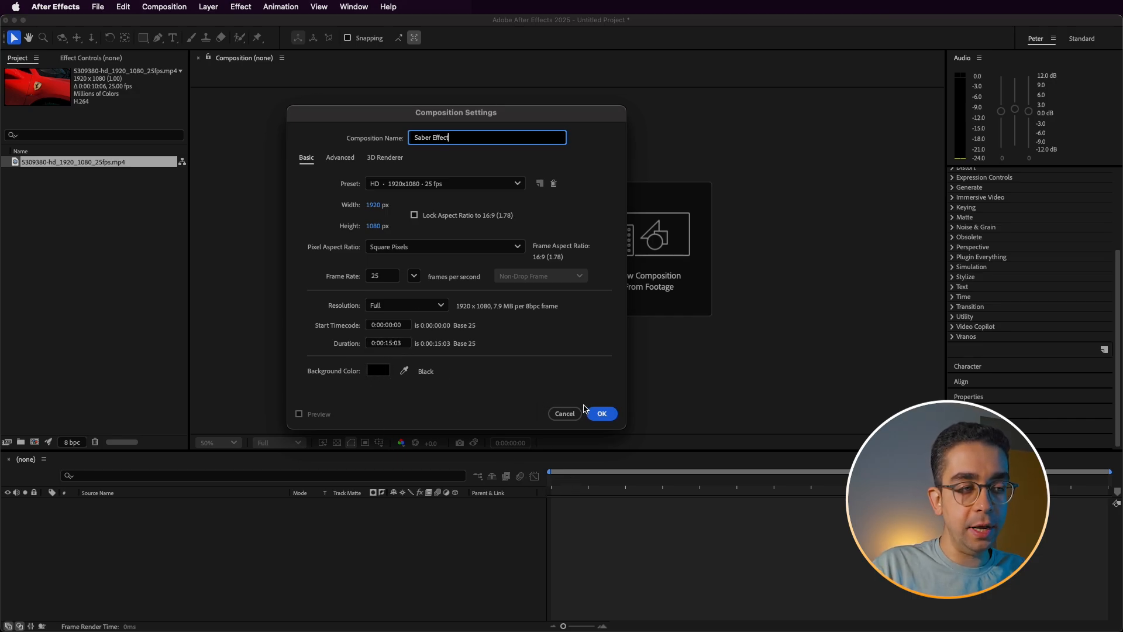
{"action": "left_click", "coordinate": [601, 415]}
- Add the car clip to the Saber Effect composition and trim the composition to the clip's end at 0:00:10:05
{"action": "left_click", "coordinate": [30, 162]}
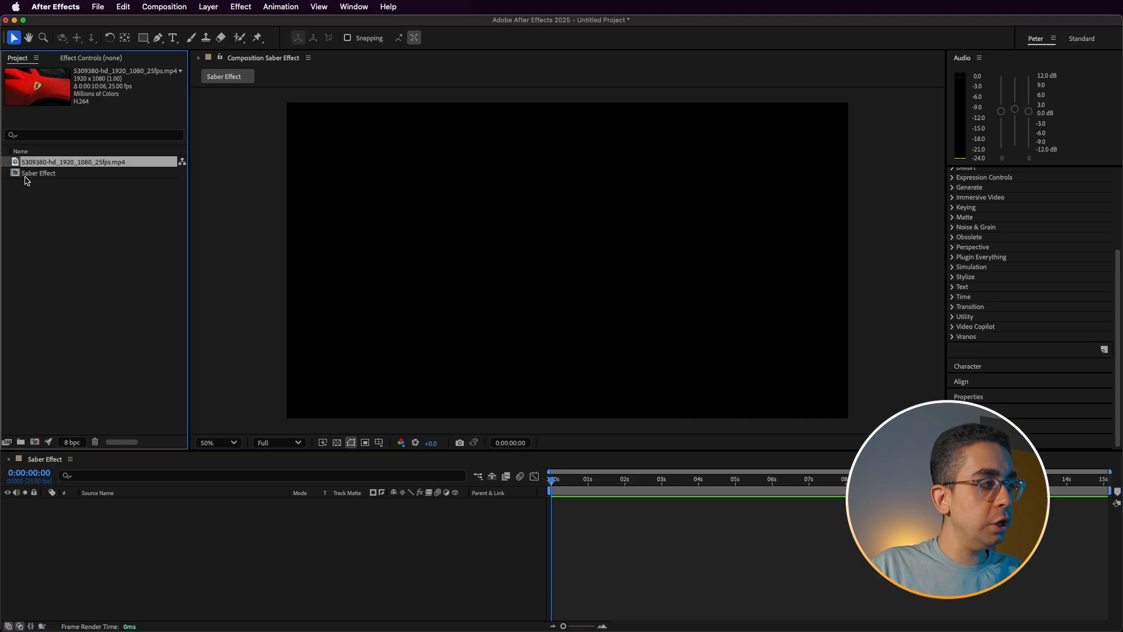
{"action": "left_click_drag", "start_coordinate": [16, 163], "coordinate": [108, 530]}
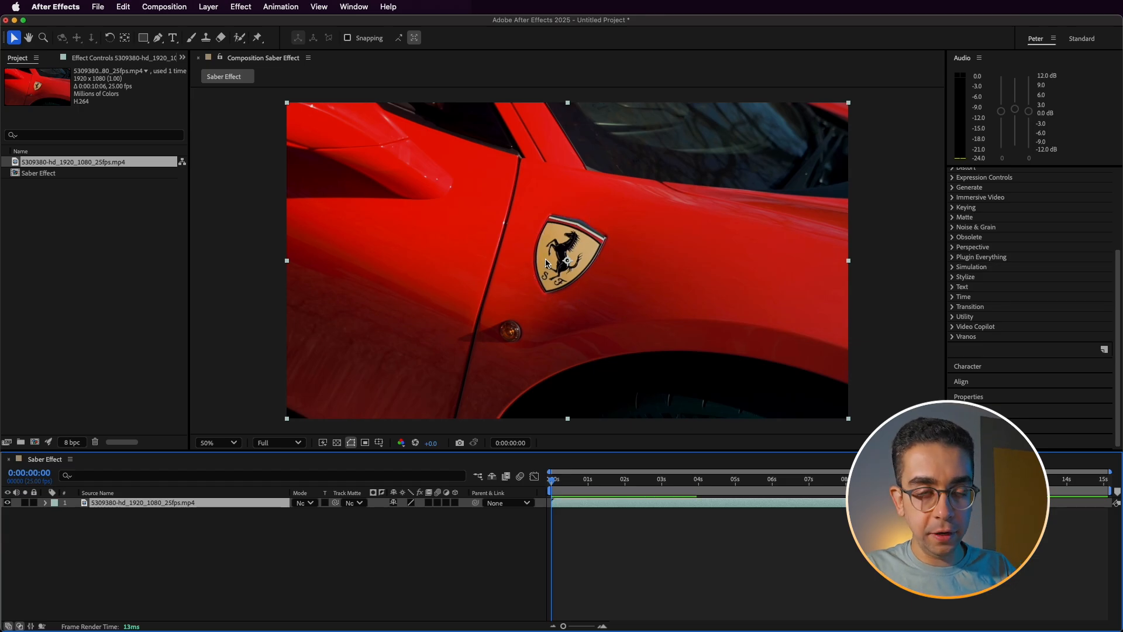
{"action": "left_click_drag", "start_coordinate": [553, 480], "coordinate": [929, 510]}
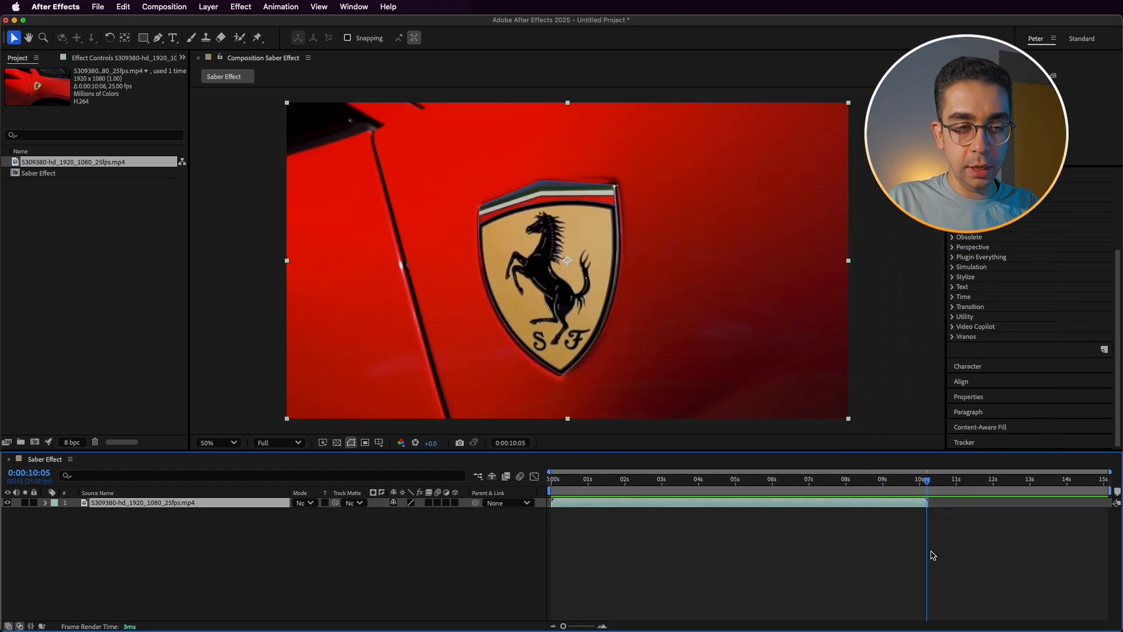
{"action": "key", "text": "n"}
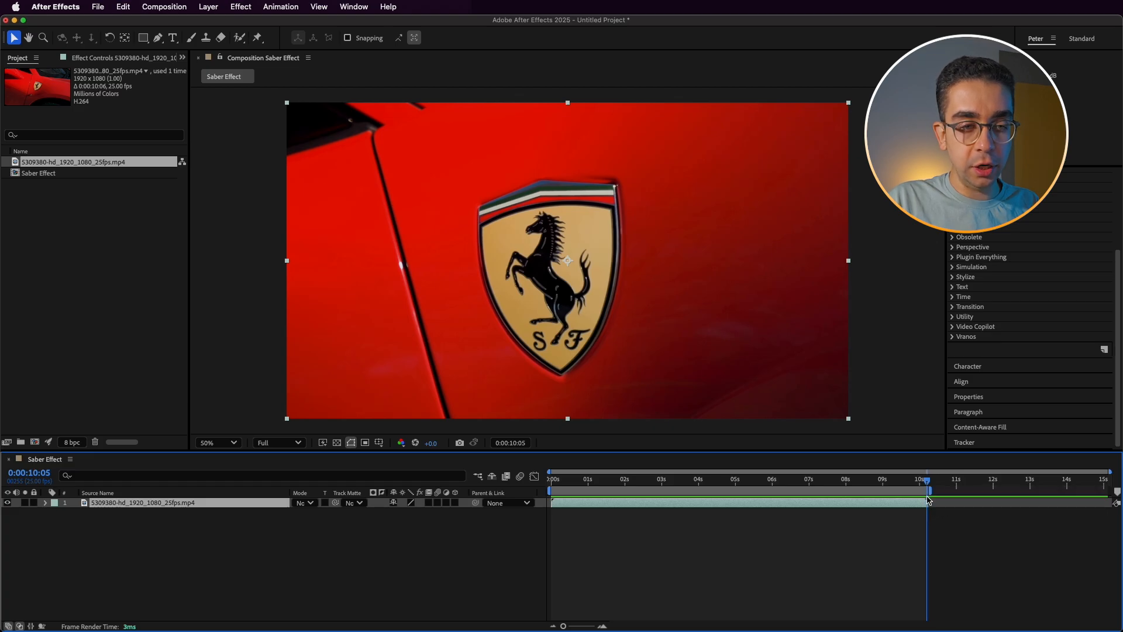
{"action": "right_click", "coordinate": [843, 493]}
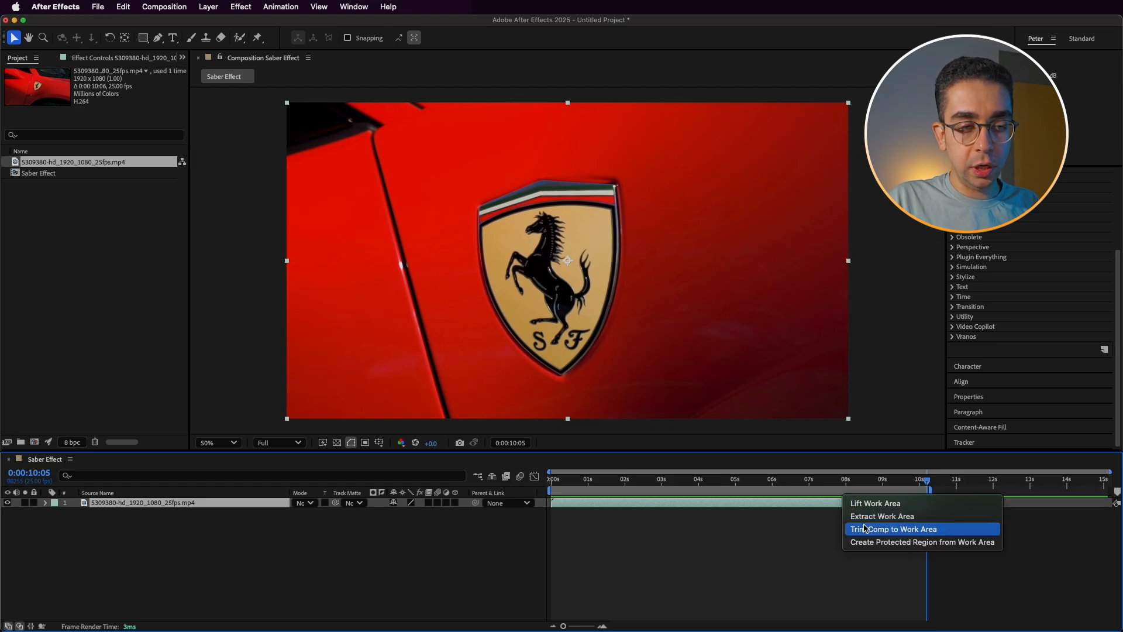
{"action": "left_click", "coordinate": [899, 533]}
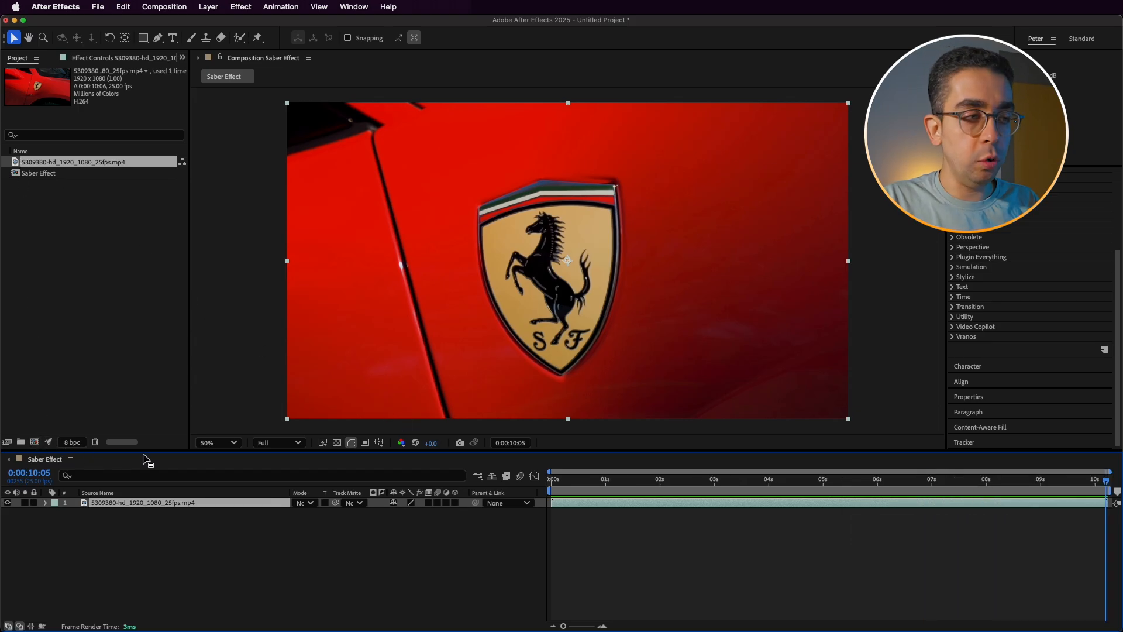
- Return to 0:00:00:00 and duplicate the car clip layer
{"action": "left_click_drag", "start_coordinate": [1062, 480], "coordinate": [504, 527]}
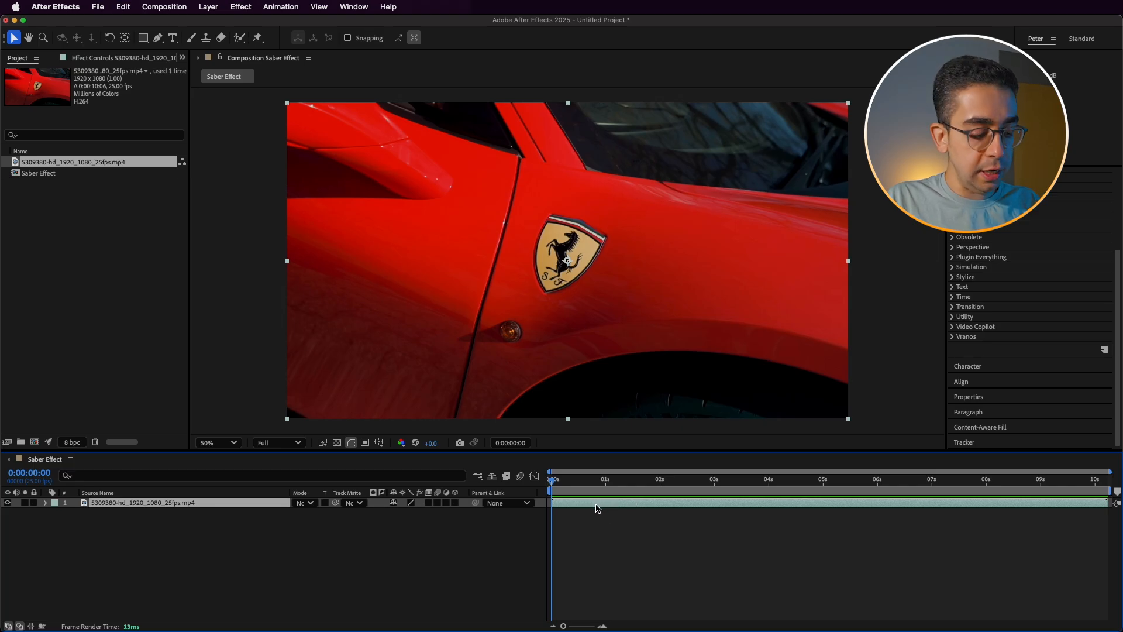
{"action": "key", "text": "super+d"}
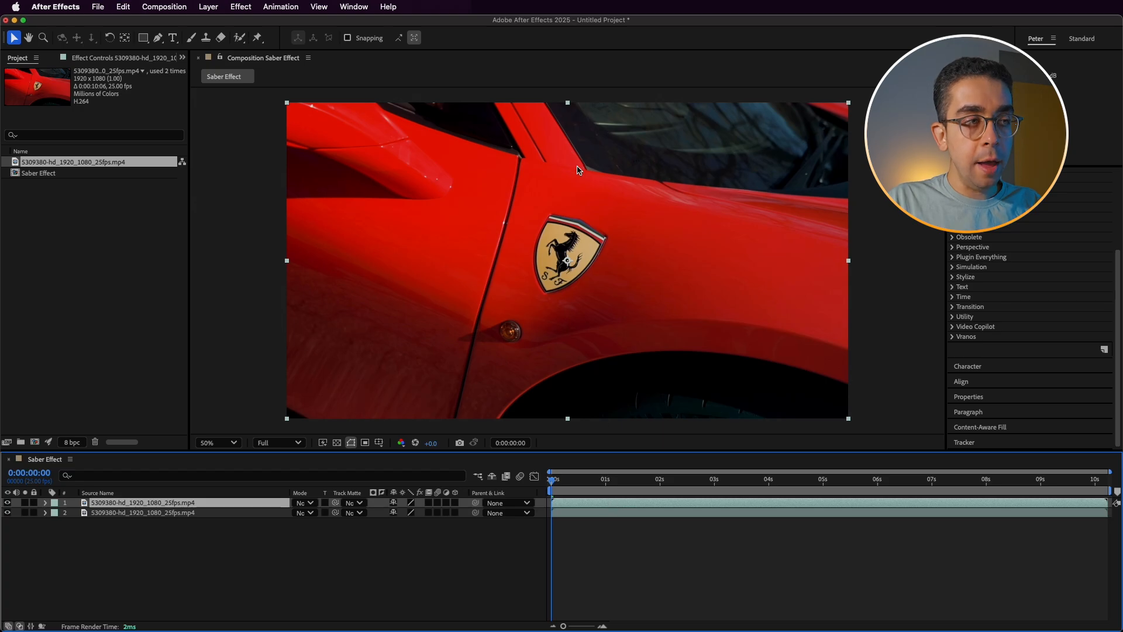
- Draw a closed Pen tool mask on the upper clip layer along the outline of the Ferrari shield emblem at 100% zoom
{"action": "key", "text": "/"}
{"action": "left_click", "coordinate": [158, 37]}
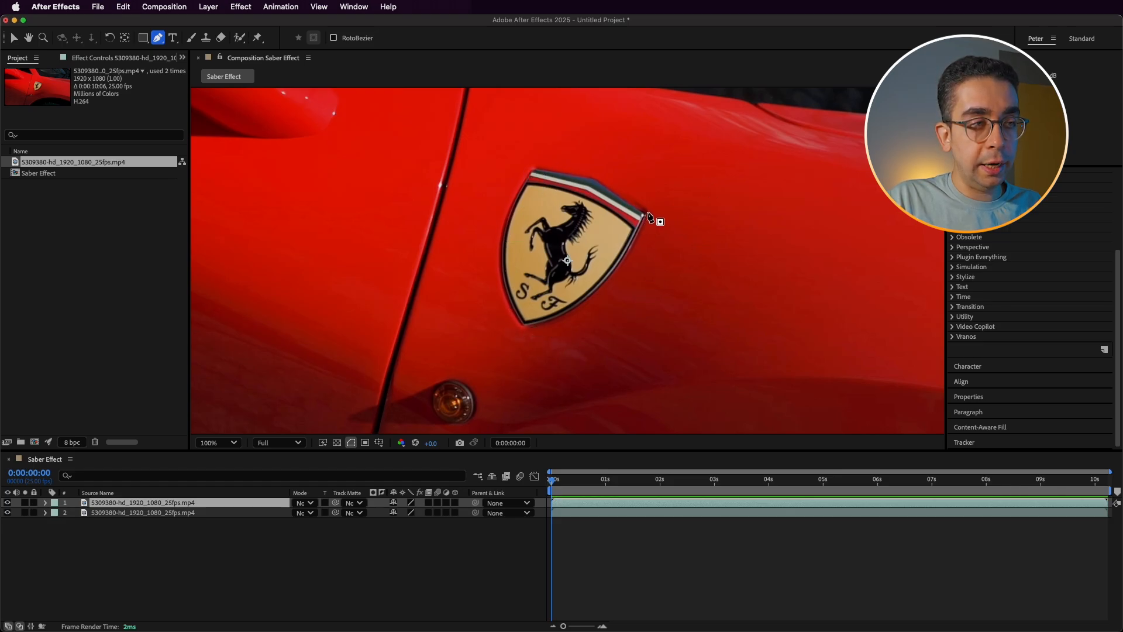
{"action": "left_click", "coordinate": [645, 214]}
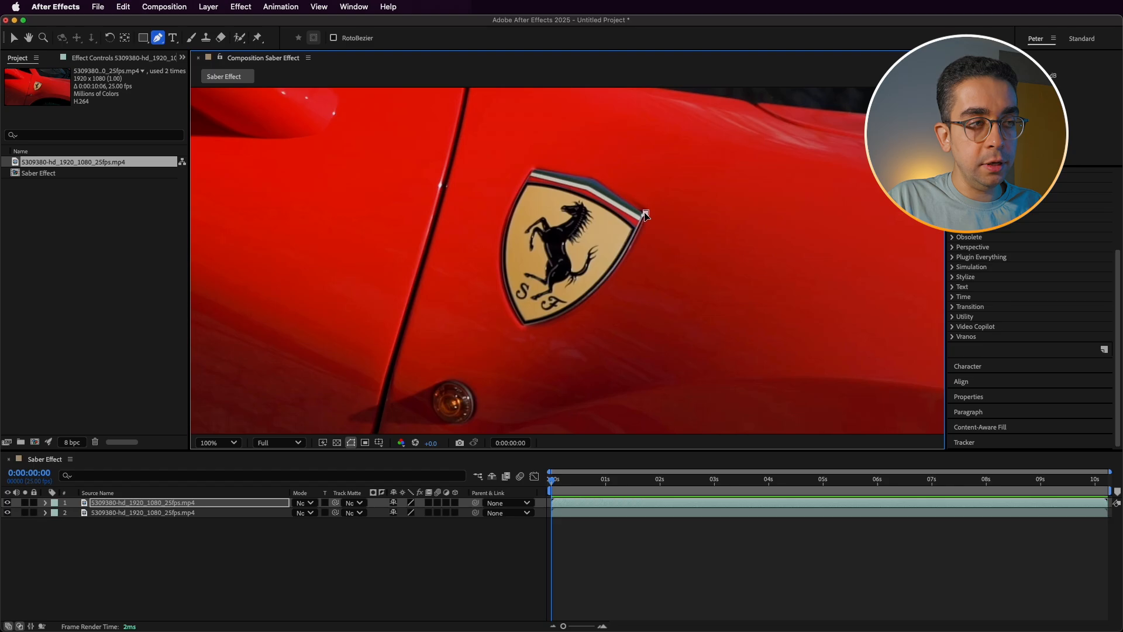
{"action": "left_click", "coordinate": [611, 191]}
{"action": "left_click", "coordinate": [601, 182]}
{"action": "left_click", "coordinate": [594, 176]}
{"action": "left_click", "coordinate": [579, 175]}
{"action": "left_click", "coordinate": [566, 174]}
{"action": "left_click", "coordinate": [551, 170]}
{"action": "left_click", "coordinate": [536, 168]}
{"action": "left_click", "coordinate": [529, 172]}
{"action": "left_click", "coordinate": [516, 194]}
{"action": "left_click", "coordinate": [506, 217]}
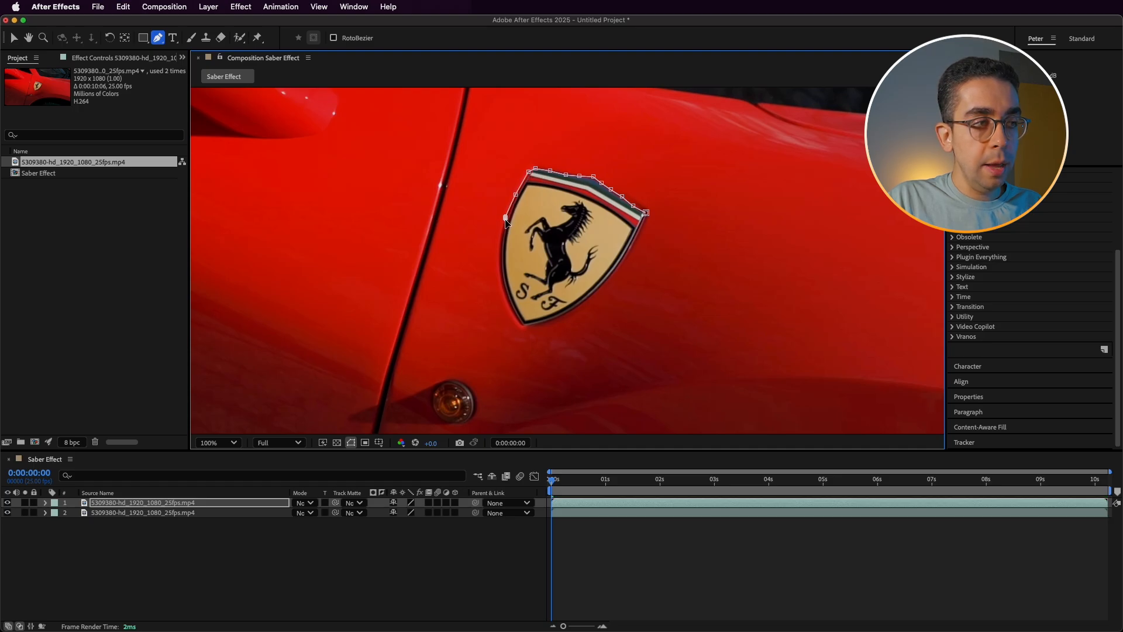
{"action": "left_click", "coordinate": [500, 245]}
{"action": "left_click", "coordinate": [500, 267]}
{"action": "left_click", "coordinate": [504, 289]}
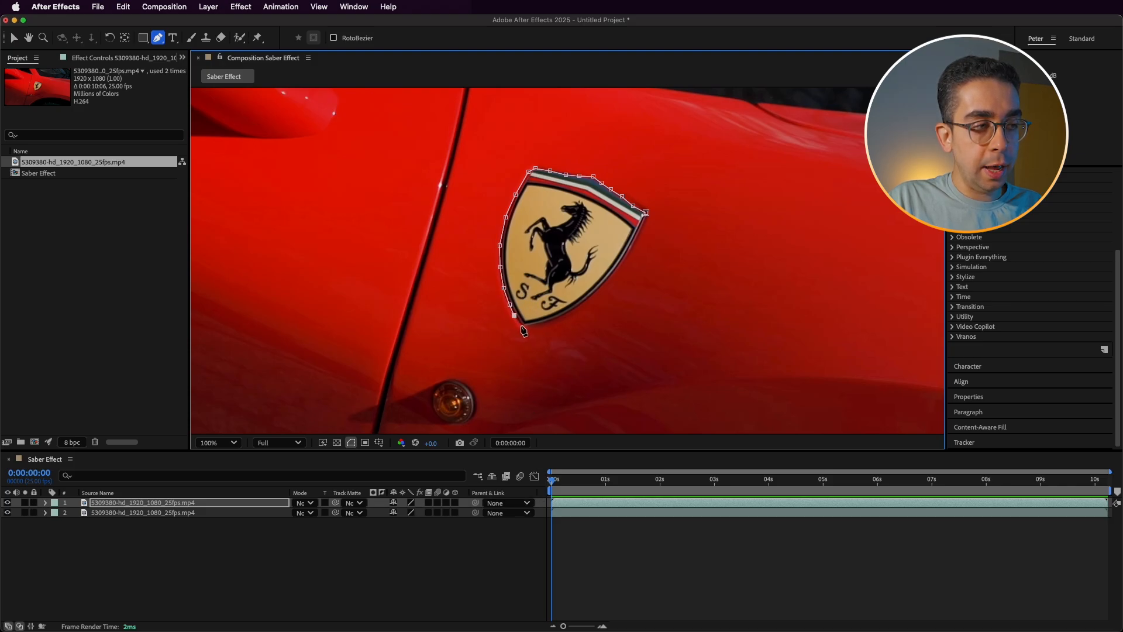
{"action": "left_click", "coordinate": [562, 315]}
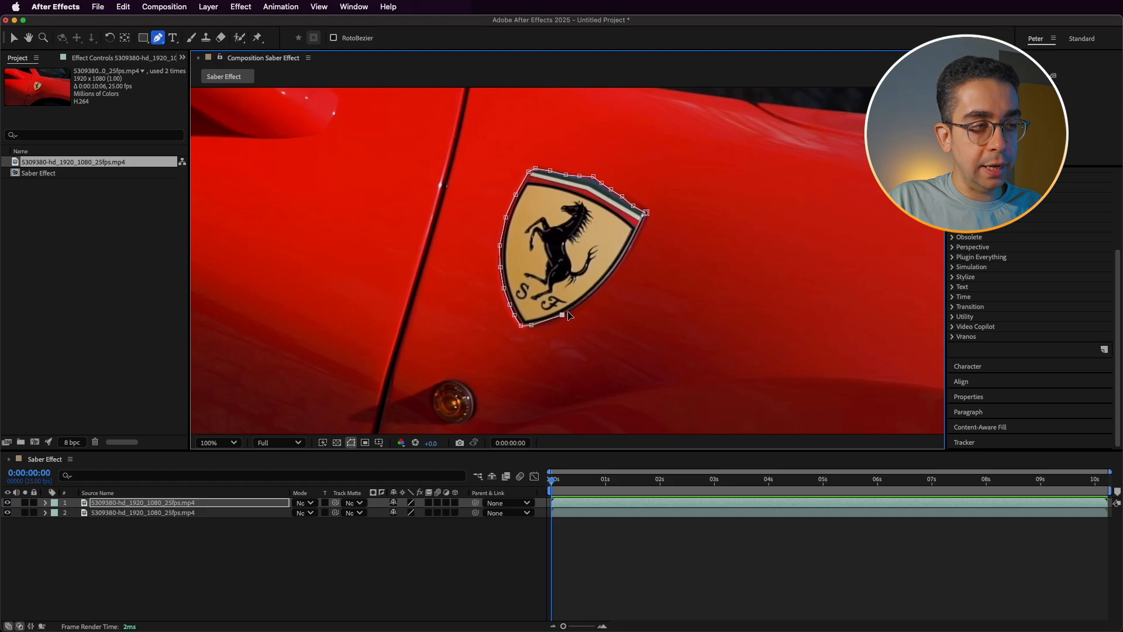
{"action": "left_click", "coordinate": [584, 300]}
{"action": "left_click", "coordinate": [608, 280]}
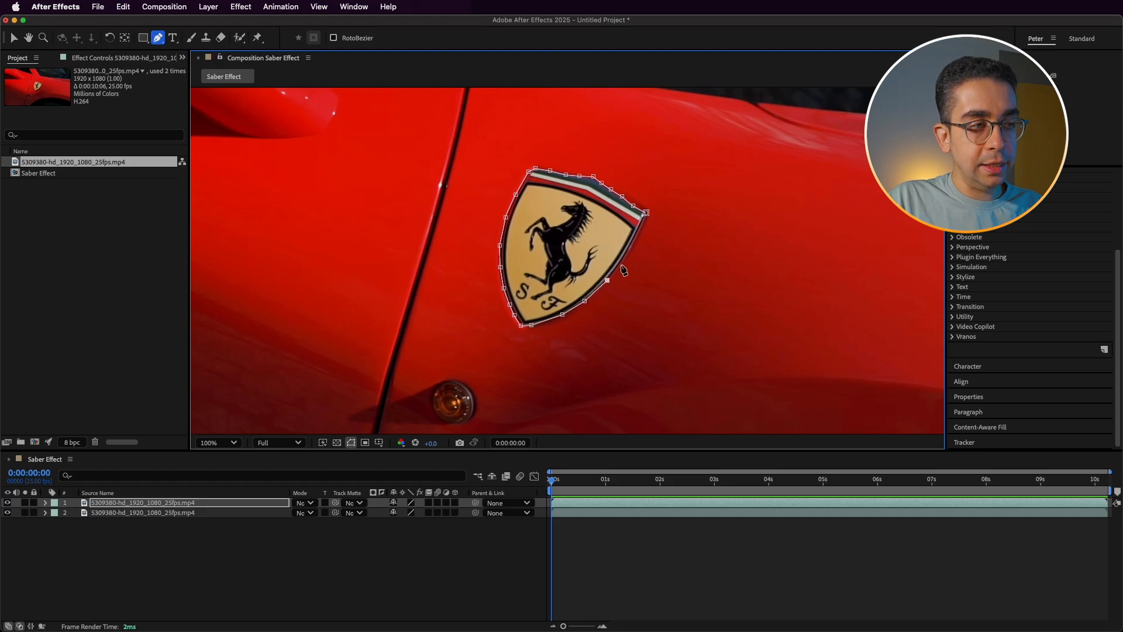
{"action": "left_click", "coordinate": [628, 252]}
{"action": "left_click", "coordinate": [646, 213]}
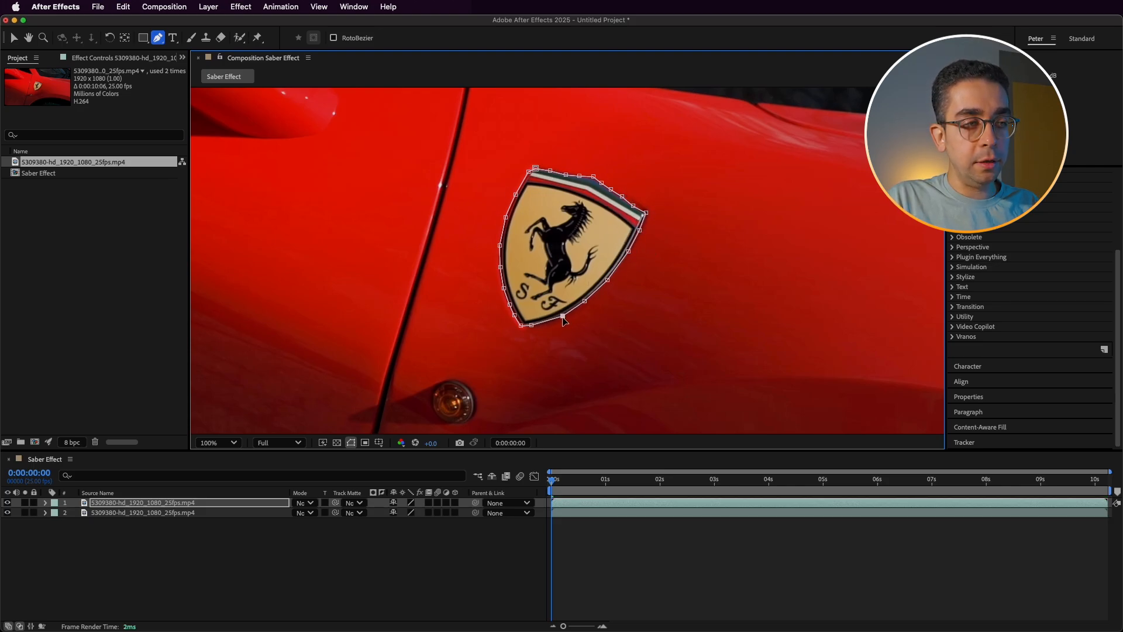
{"action": "left_click", "coordinate": [533, 327]}
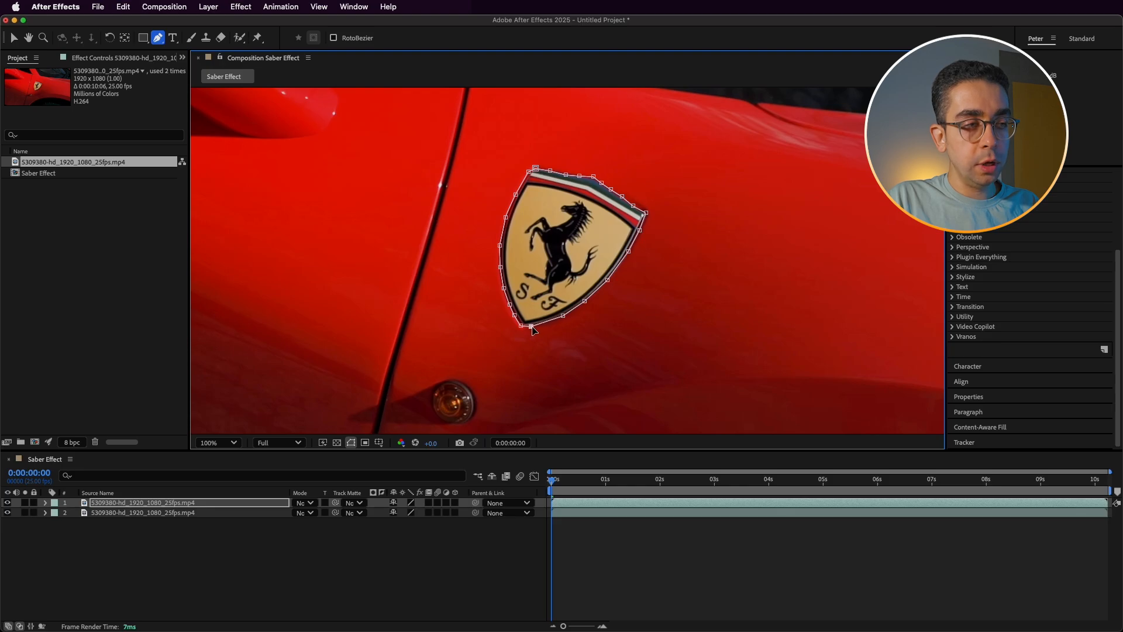
- Check the masked emblem by temporarily hiding the unmasked clip layer beneath it
{"action": "left_click", "coordinate": [7, 513]}
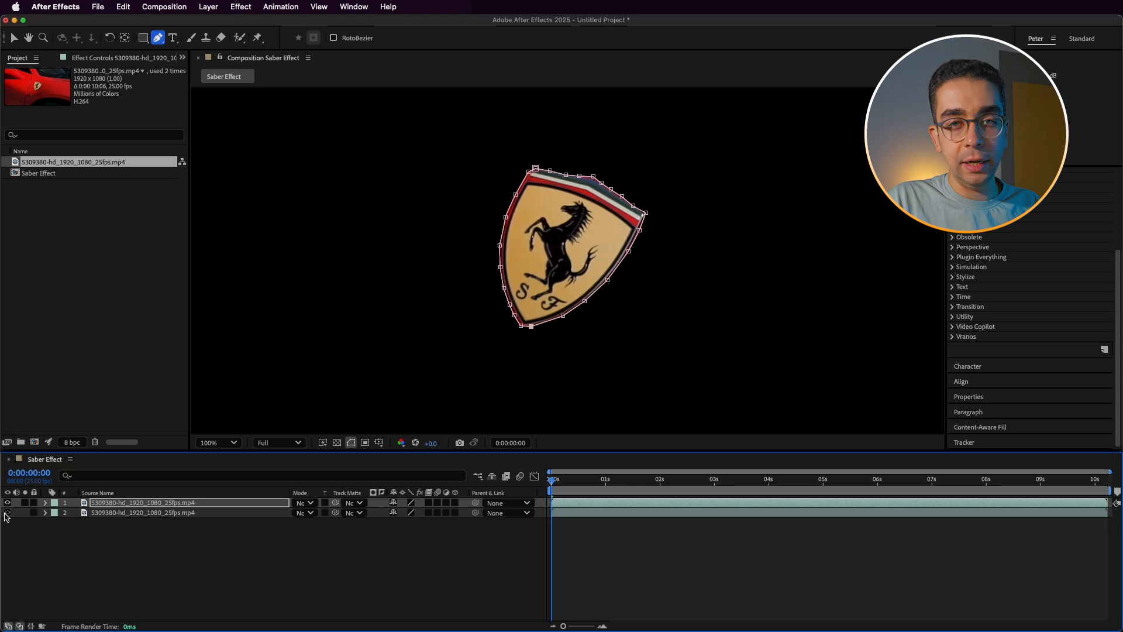
{"action": "left_click", "coordinate": [7, 513]}
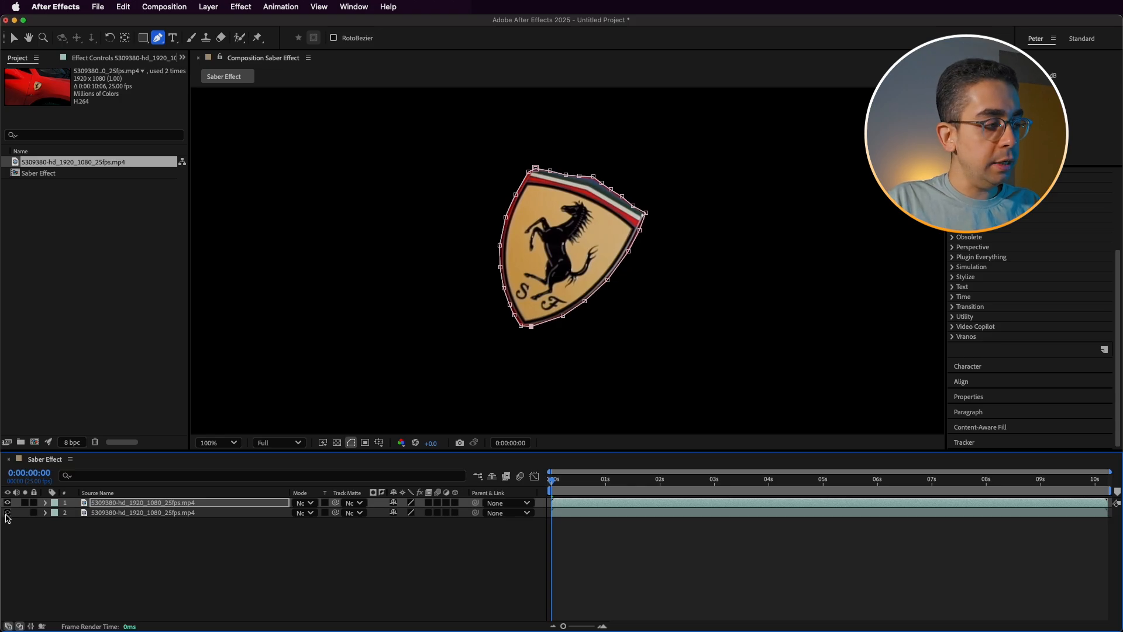
{"action": "left_click", "coordinate": [7, 503]}
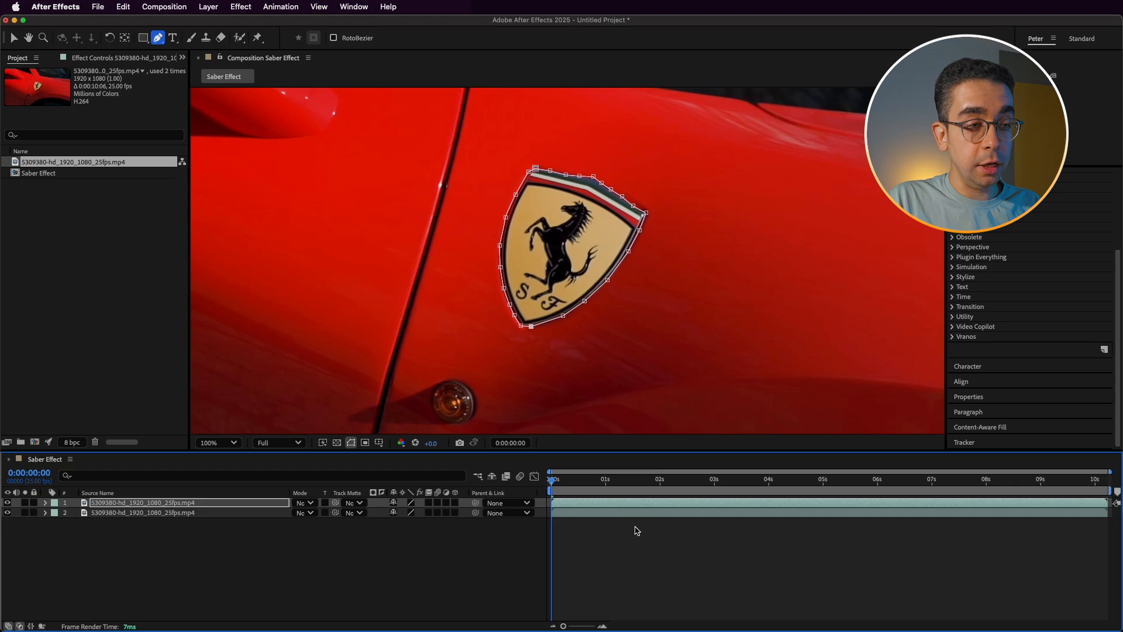
- Reveal all Mask 1 properties of the upper clip layer at 0:00:00:00
{"action": "left_click", "coordinate": [621, 507]}
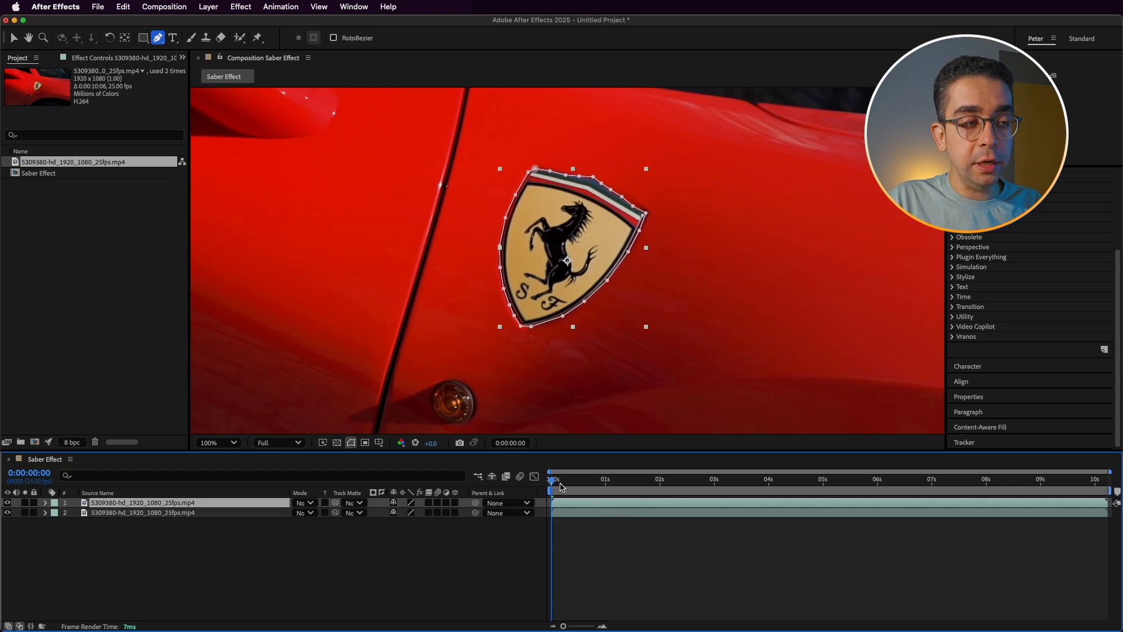
{"action": "left_click_drag", "start_coordinate": [554, 483], "coordinate": [436, 486]}
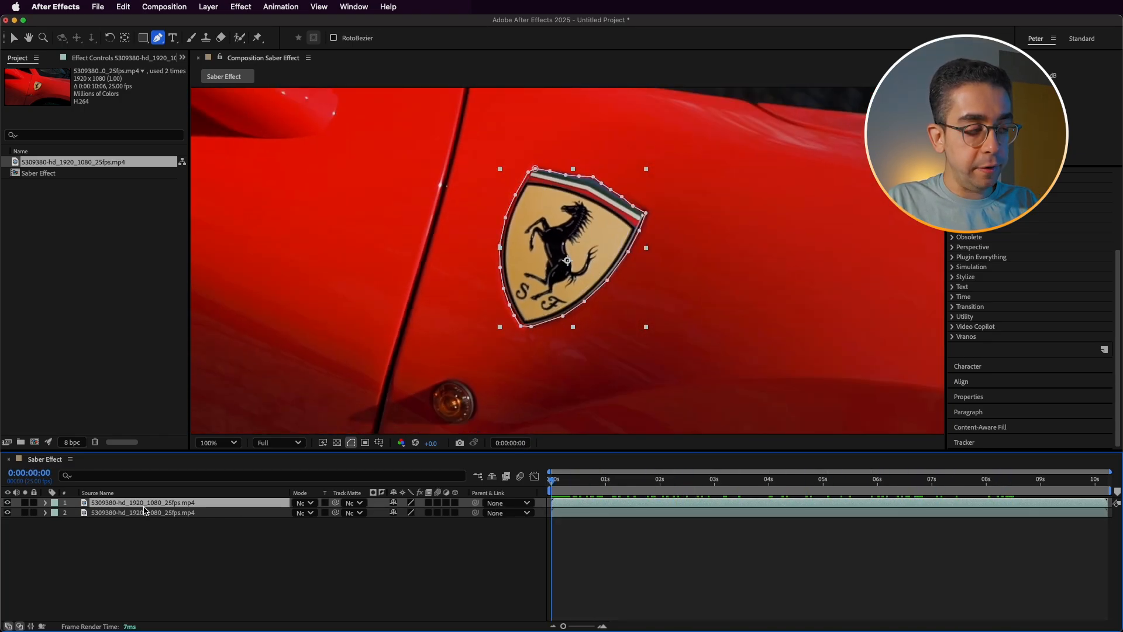
{"action": "key", "text": "m"}
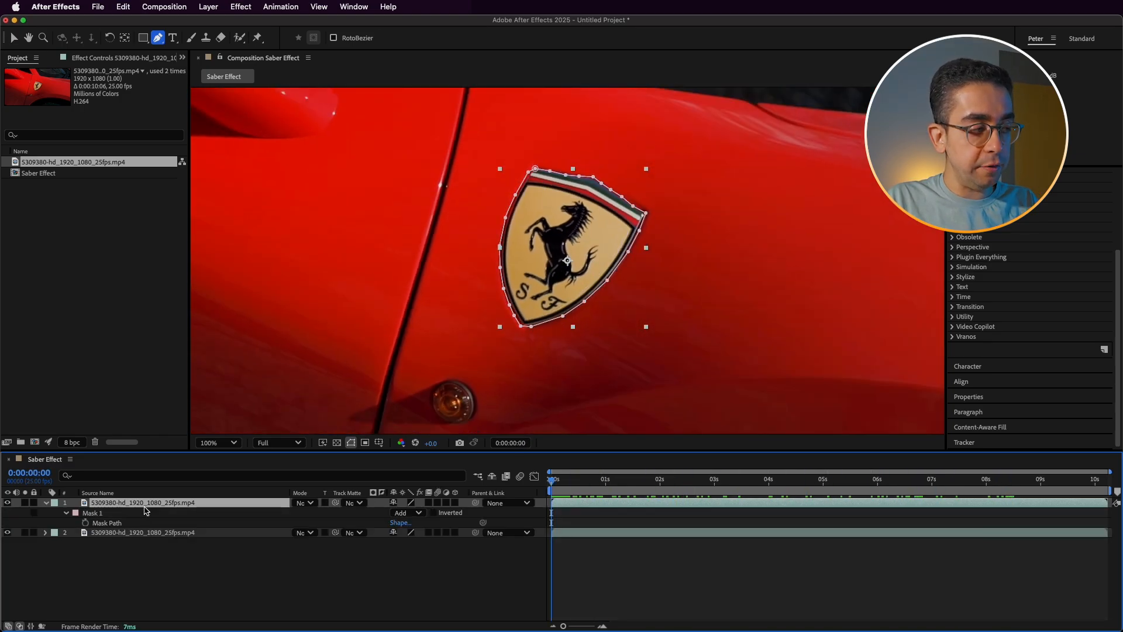
{"action": "left_click", "coordinate": [46, 502]}
{"action": "left_click", "coordinate": [46, 503]}
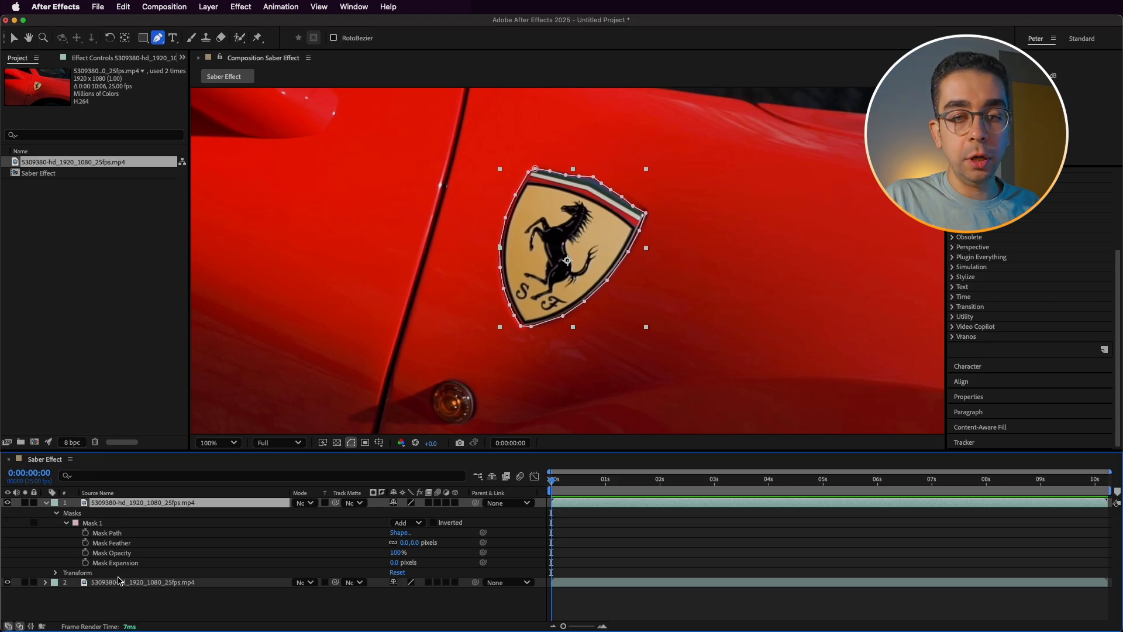
- Track Mask 1 forward through the whole clip with the Position, Scale, Rotation & Skew method and return to 0:00:00:00
{"action": "right_click", "coordinate": [96, 526]}
{"action": "left_click", "coordinate": [120, 533]}
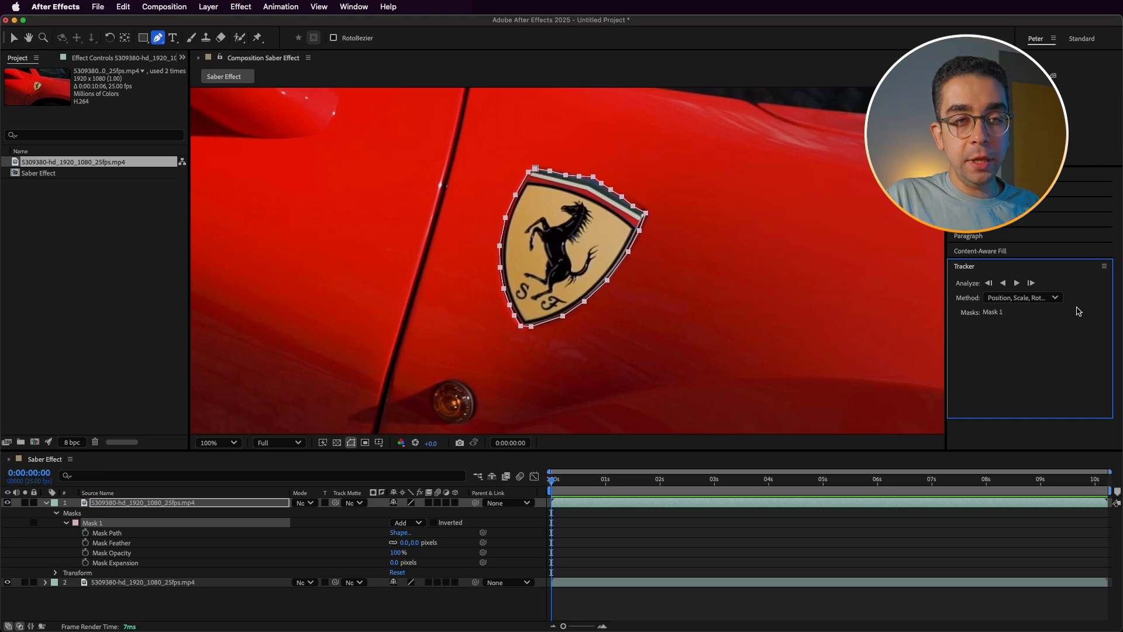
{"action": "left_click", "coordinate": [1036, 301]}
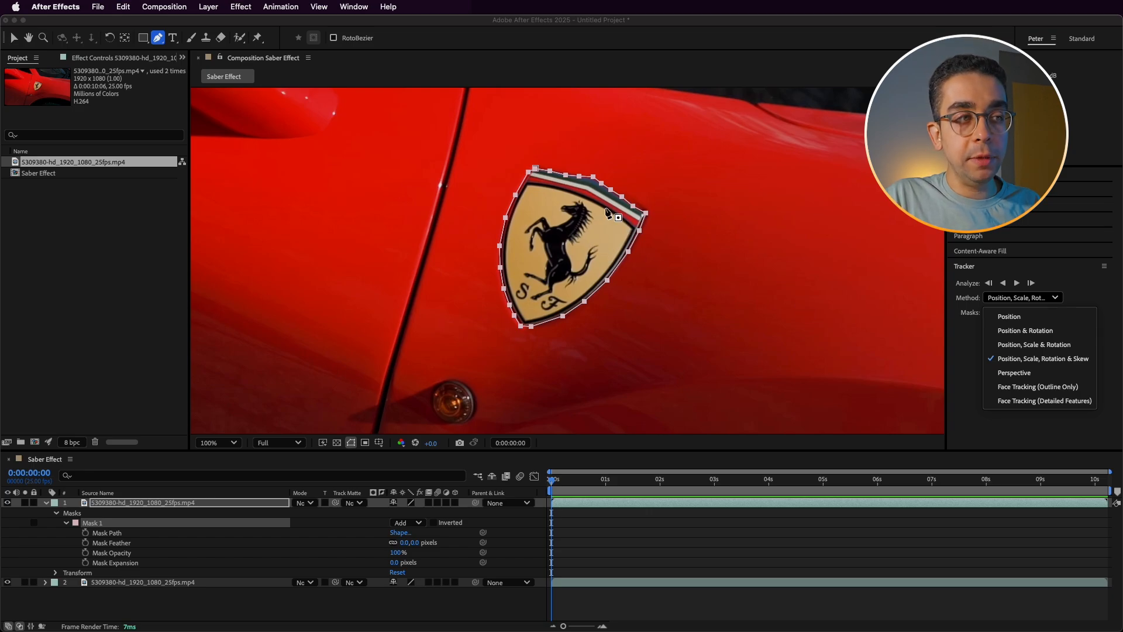
{"action": "left_click", "coordinate": [1121, 403]}
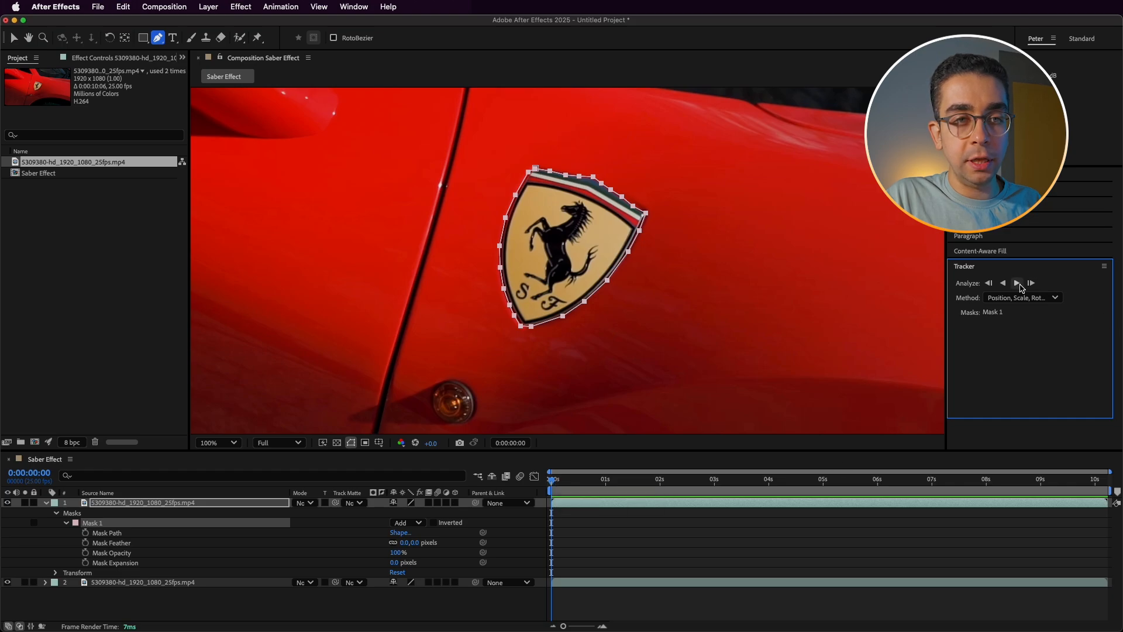
{"action": "left_click", "coordinate": [1018, 284]}
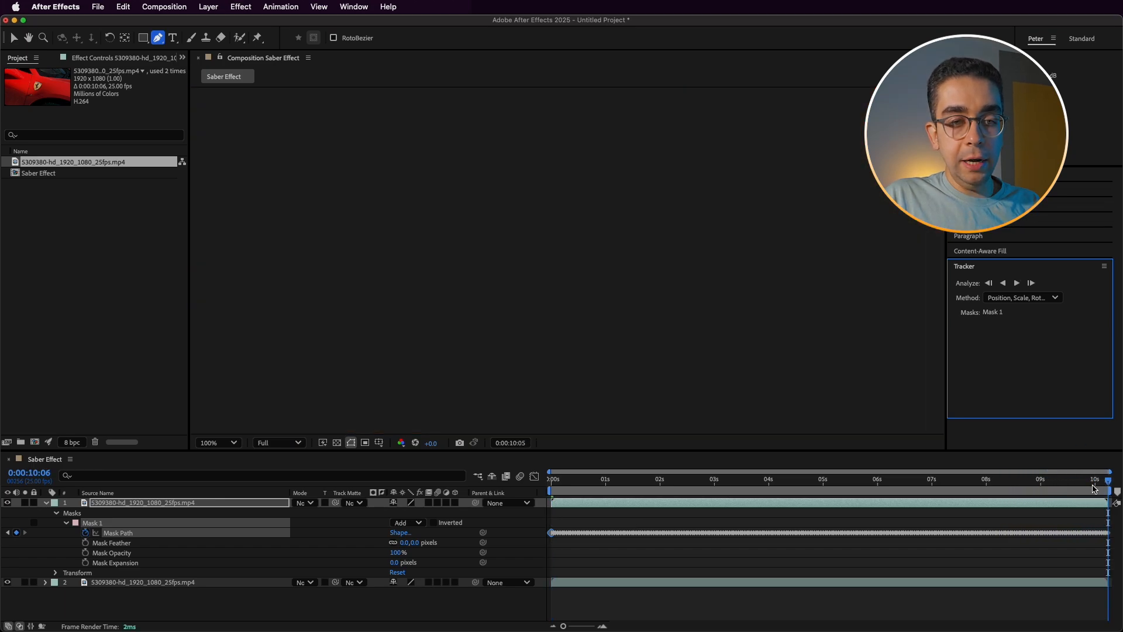
{"action": "left_click_drag", "start_coordinate": [1094, 489], "coordinate": [525, 500]}
{"action": "scroll", "coordinate": [702, 296], "scroll_direction": "down", "scroll_amount": 2}
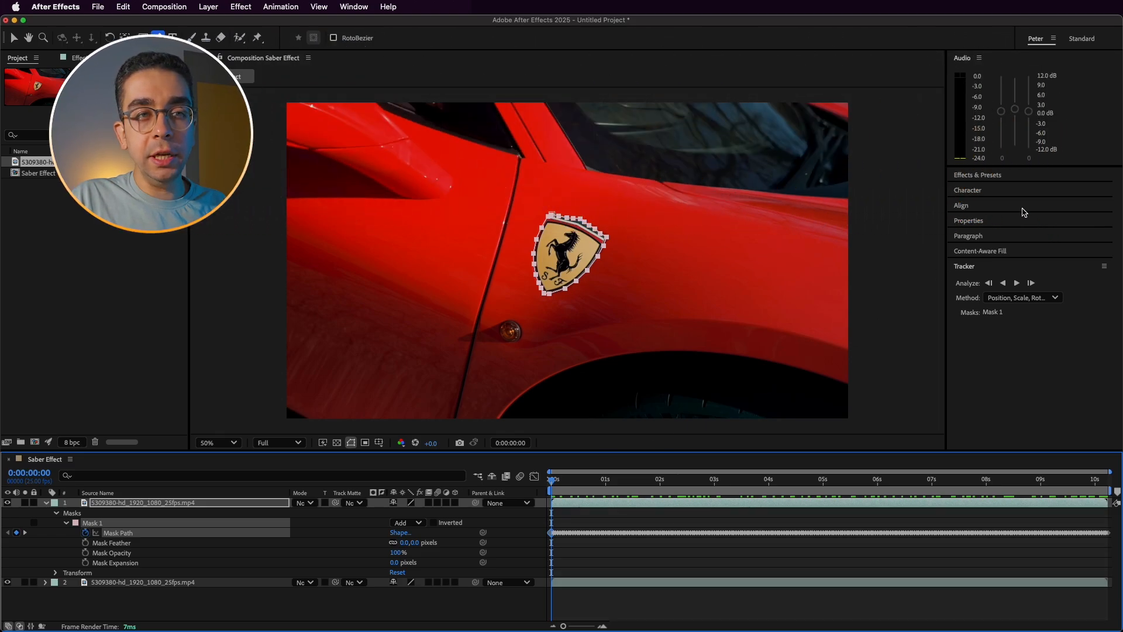
- Apply the Video Copilot Saber effect to the upper clip layer with the tracked emblem mask
{"action": "left_click", "coordinate": [994, 175]}
{"action": "scroll", "coordinate": [986, 263], "scroll_direction": "down", "scroll_amount": 5}
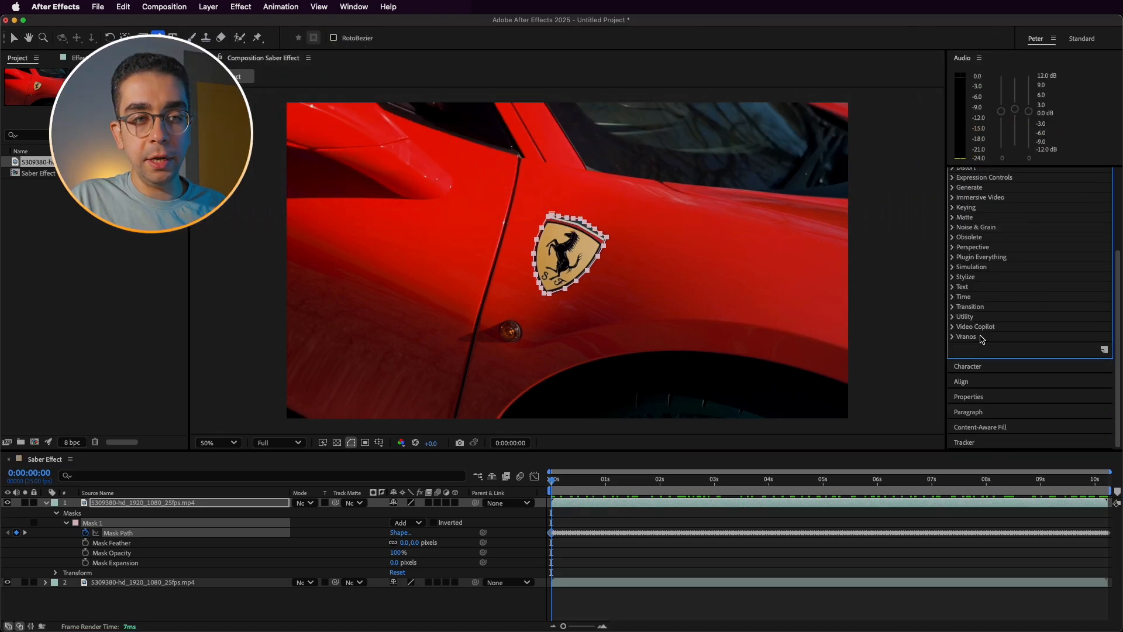
{"action": "left_click", "coordinate": [953, 327]}
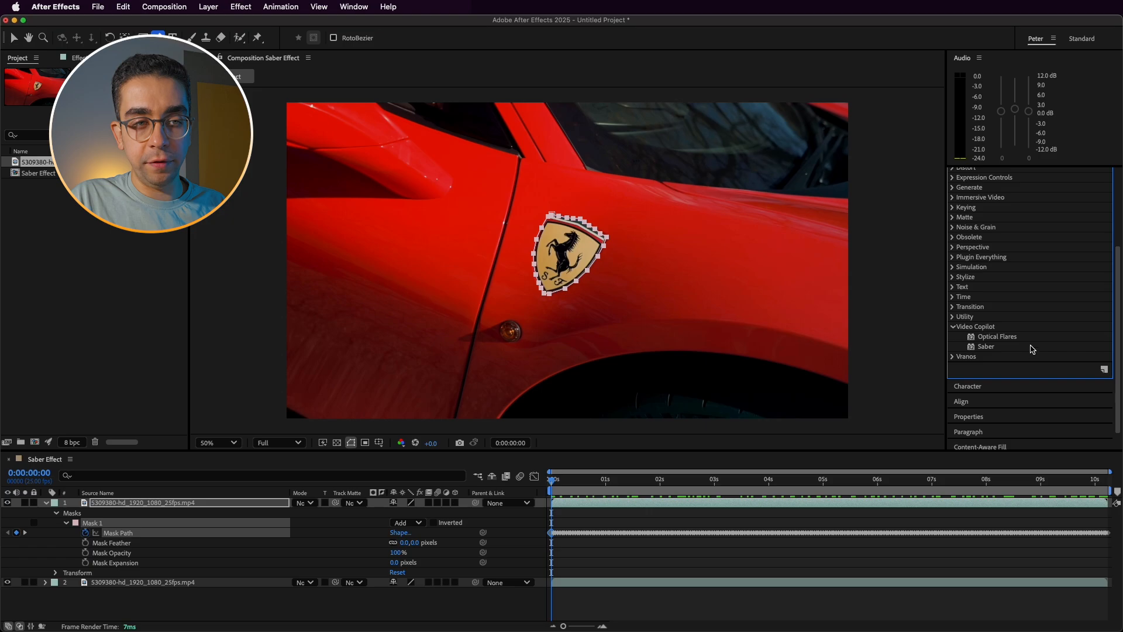
{"action": "left_click_drag", "start_coordinate": [986, 347], "coordinate": [620, 503]}
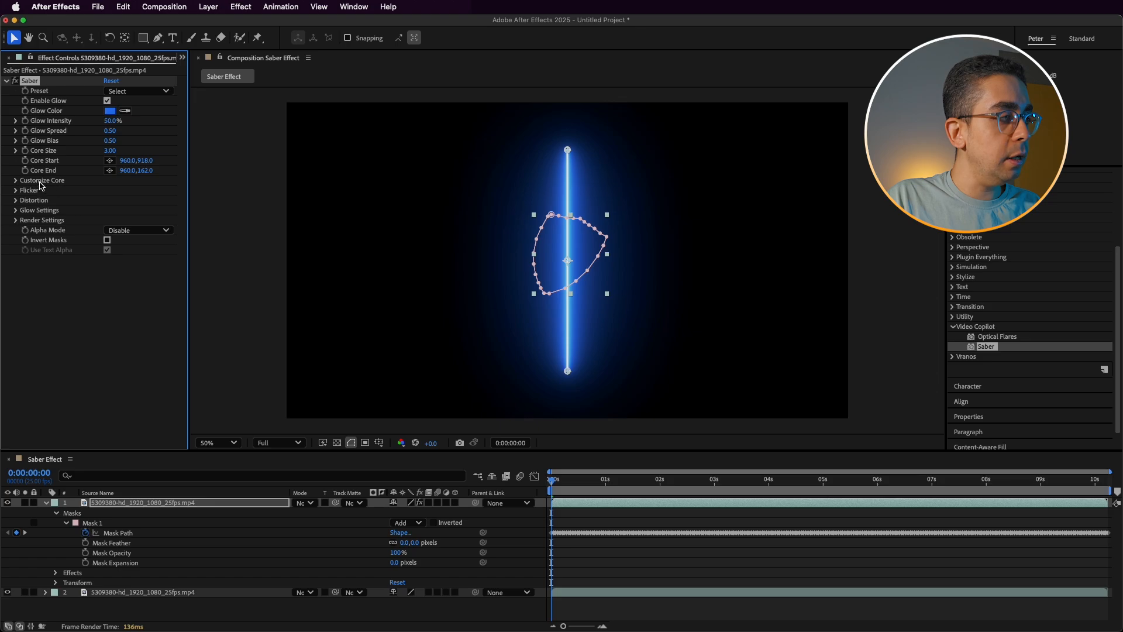
- Set Saber's Core Type to Layer Masks under Customize Core
{"action": "left_click", "coordinate": [14, 181]}
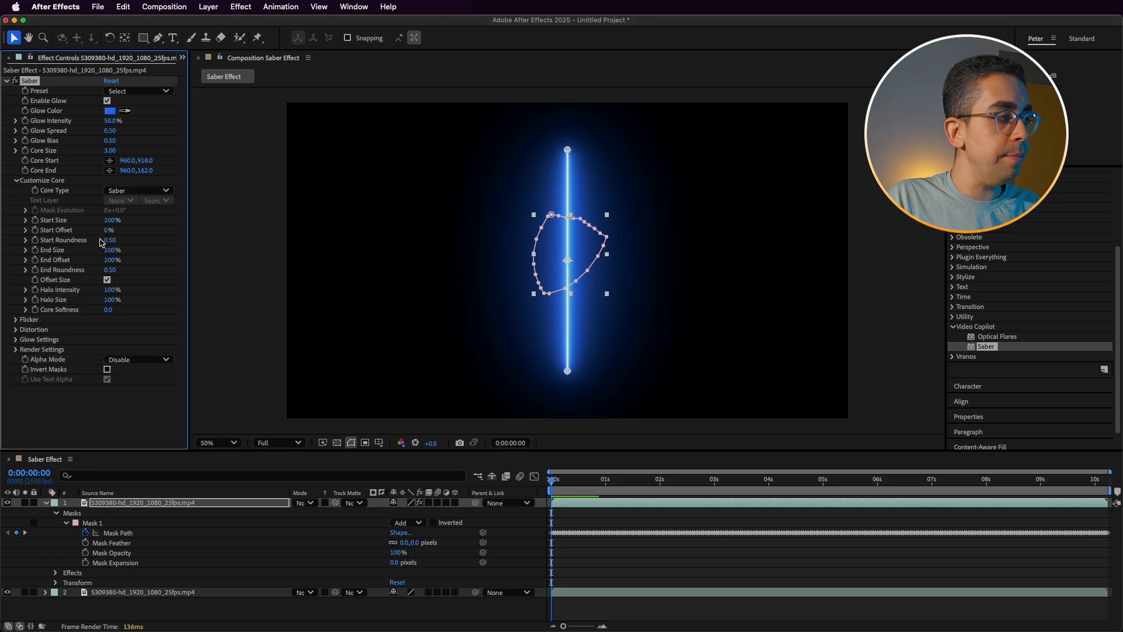
{"action": "left_click", "coordinate": [134, 192]}
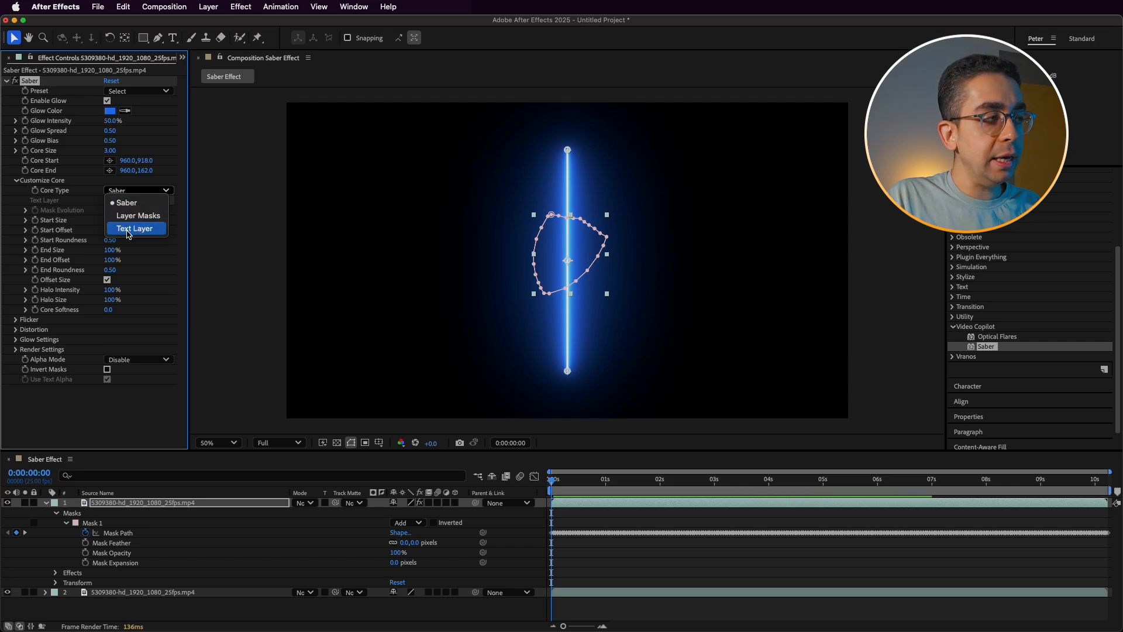
{"action": "left_click", "coordinate": [145, 218]}
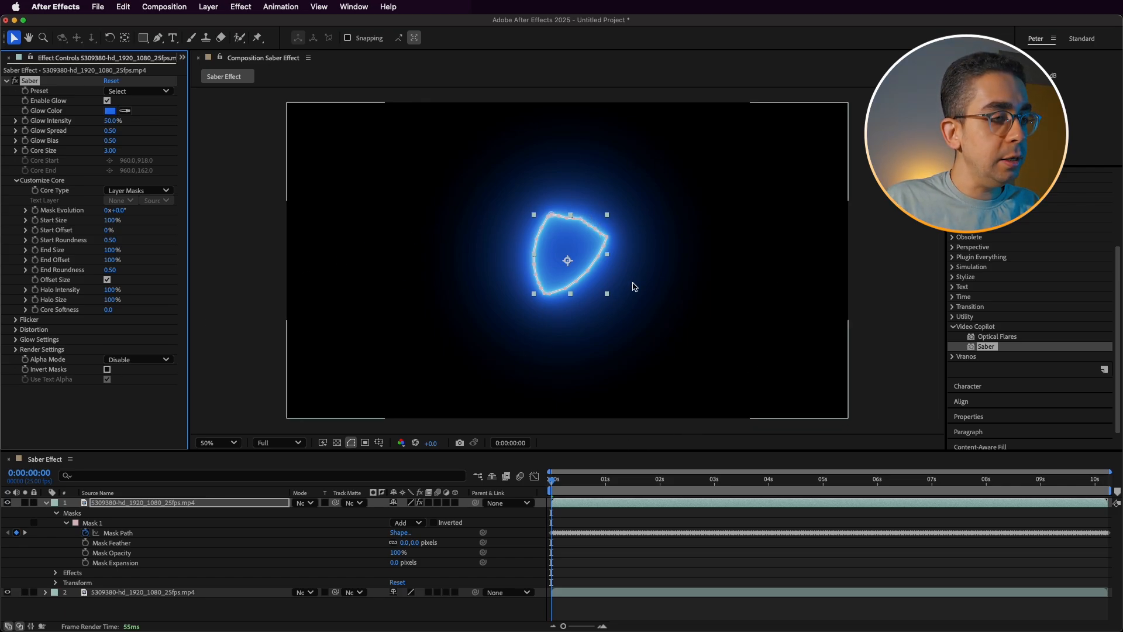
- Set Saber's Composite Settings to Transparent in the render settings and preview the glow over the car clip
{"action": "left_click", "coordinate": [16, 350]}
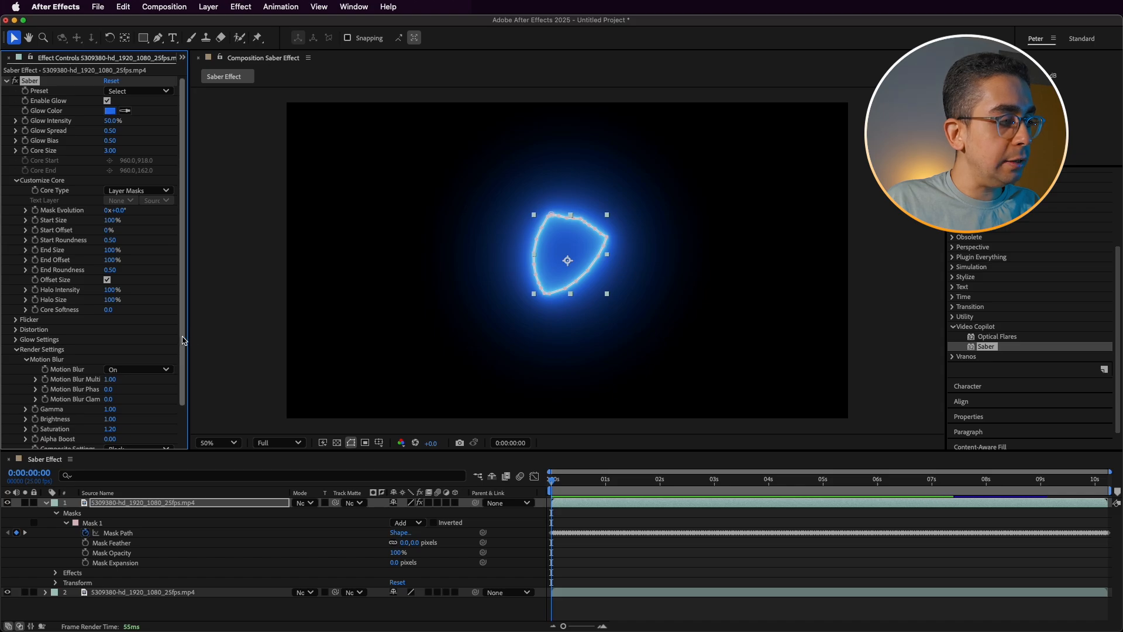
{"action": "scroll", "coordinate": [184, 341], "scroll_direction": "down", "scroll_amount": 3}
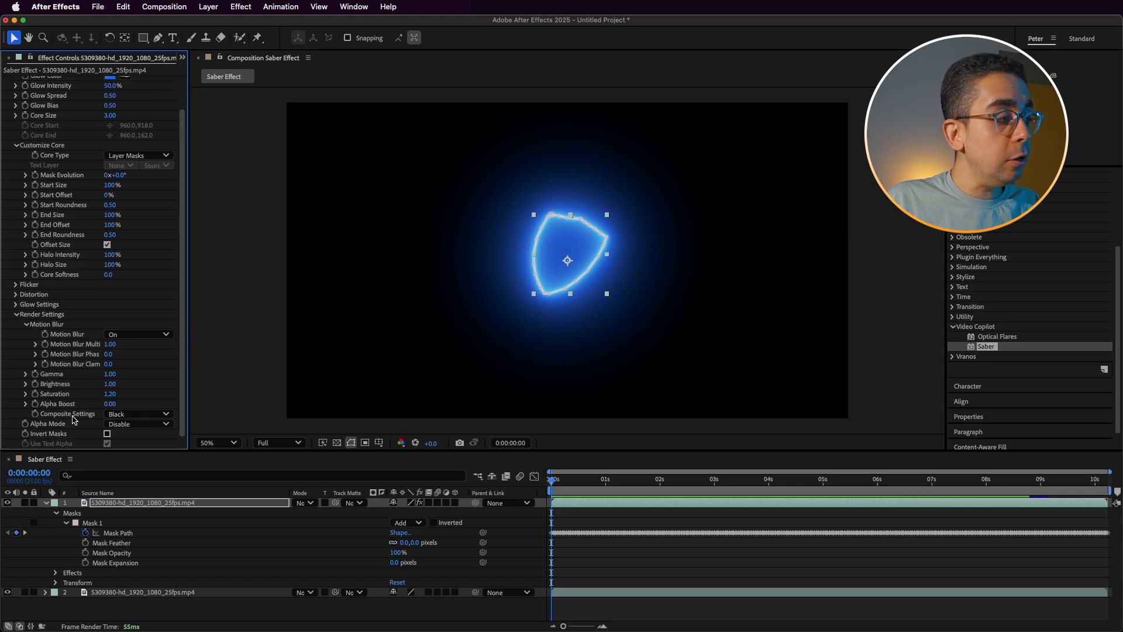
{"action": "left_click", "coordinate": [130, 414]}
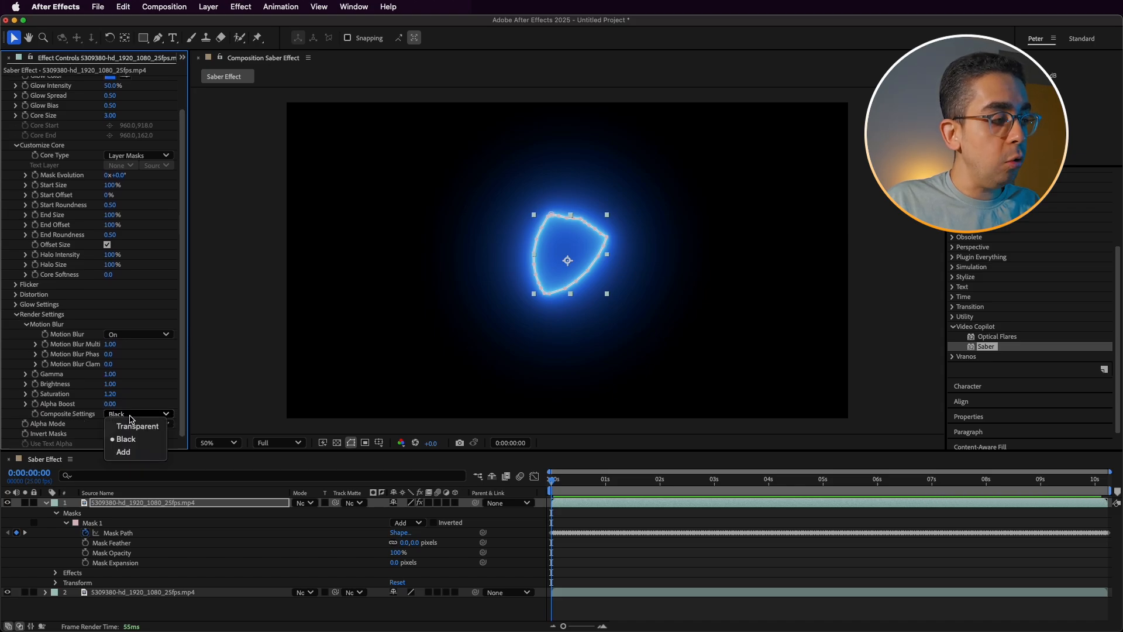
{"action": "left_click", "coordinate": [133, 426]}
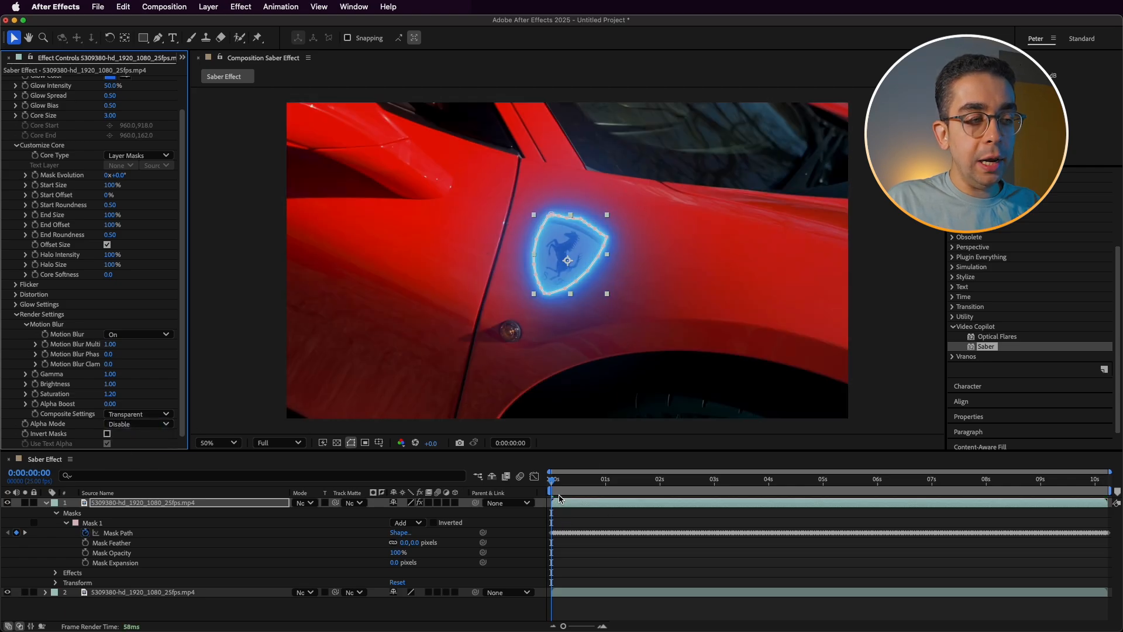
{"action": "key", "text": "space"}
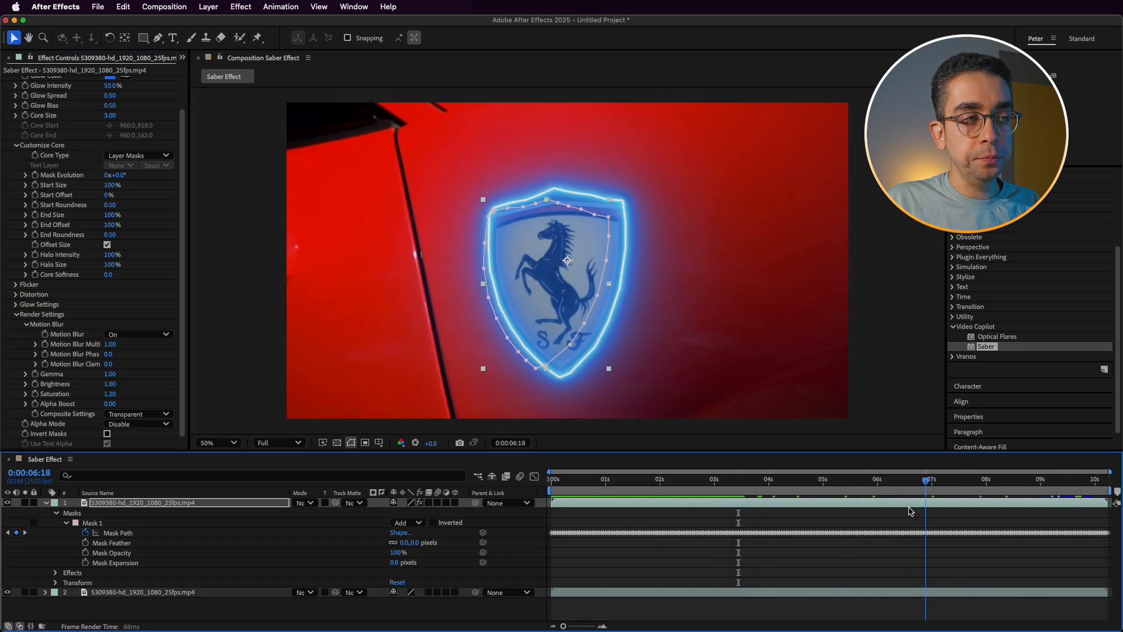
{"action": "key", "text": "space"}
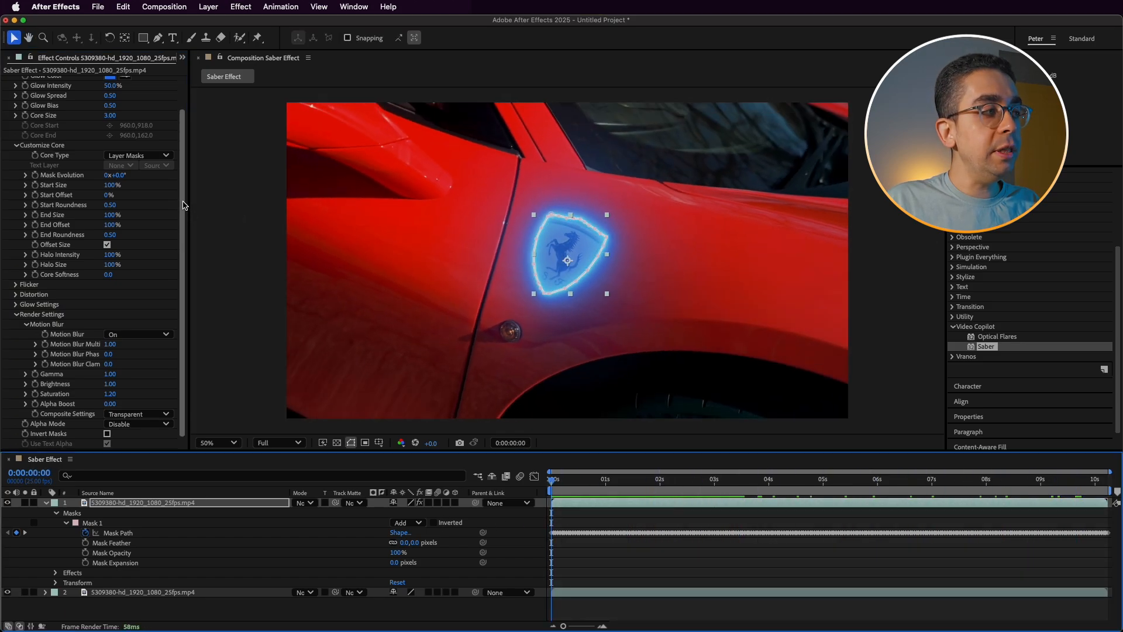
- Apply the Burning preset to the Saber effect
{"action": "scroll", "coordinate": [183, 176], "scroll_direction": "up", "scroll_amount": 3}
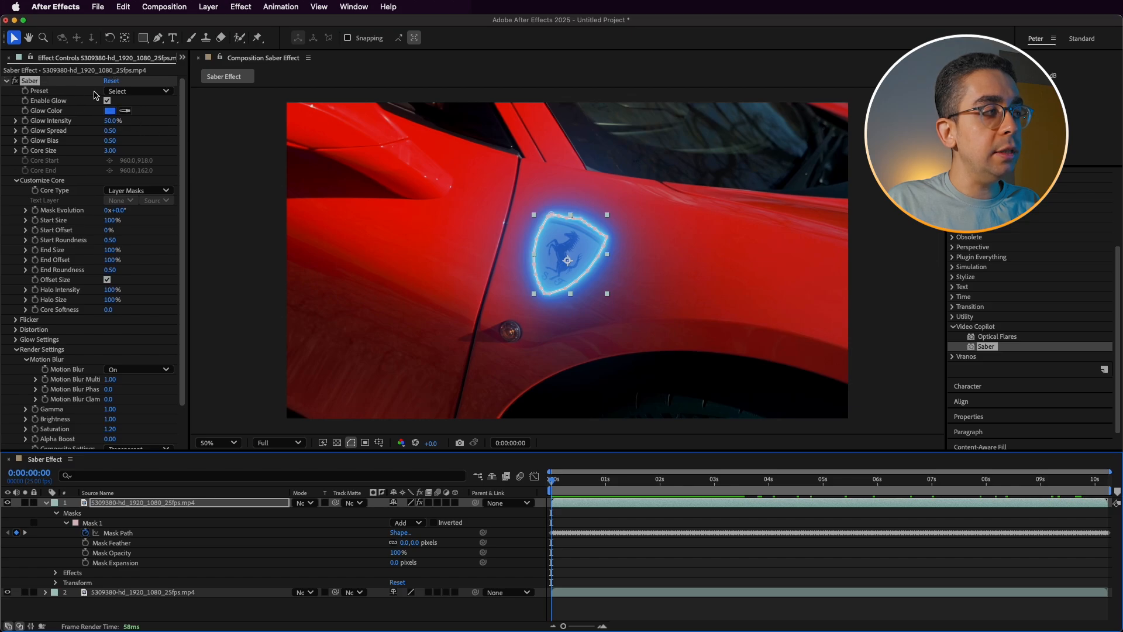
{"action": "left_click", "coordinate": [128, 92]}
{"action": "scroll", "coordinate": [132, 327], "scroll_direction": "down", "scroll_amount": 3}
{"action": "scroll", "coordinate": [116, 379], "scroll_direction": "up", "scroll_amount": 3}
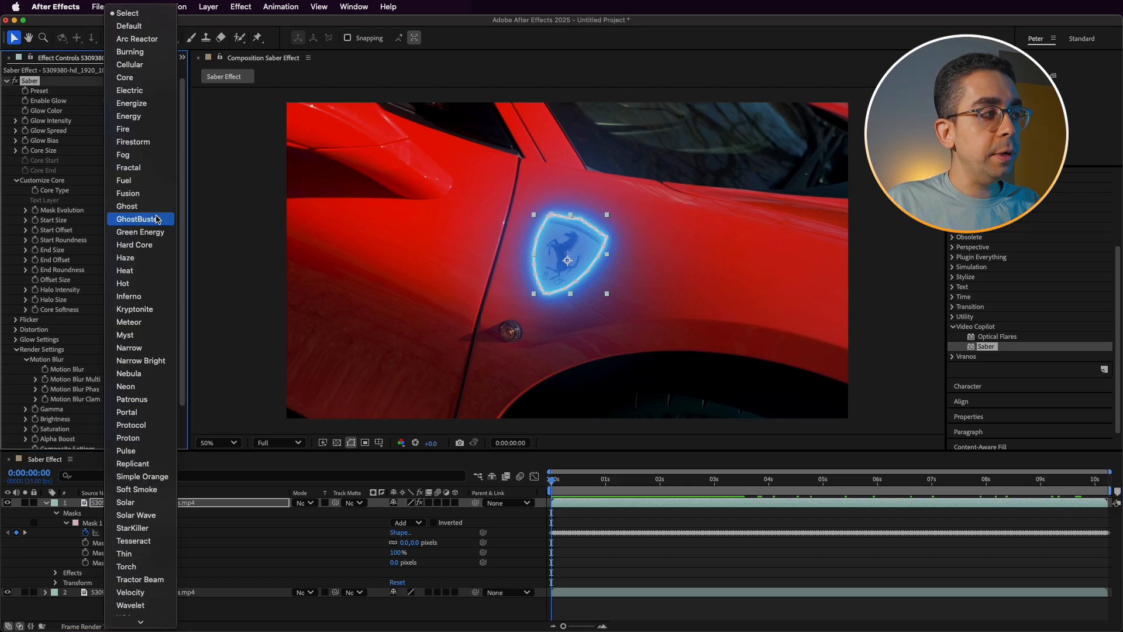
{"action": "left_click", "coordinate": [141, 52]}
- Preview the burning outline around the emblem and return to 0:00:00:00
{"action": "key", "text": "space"}
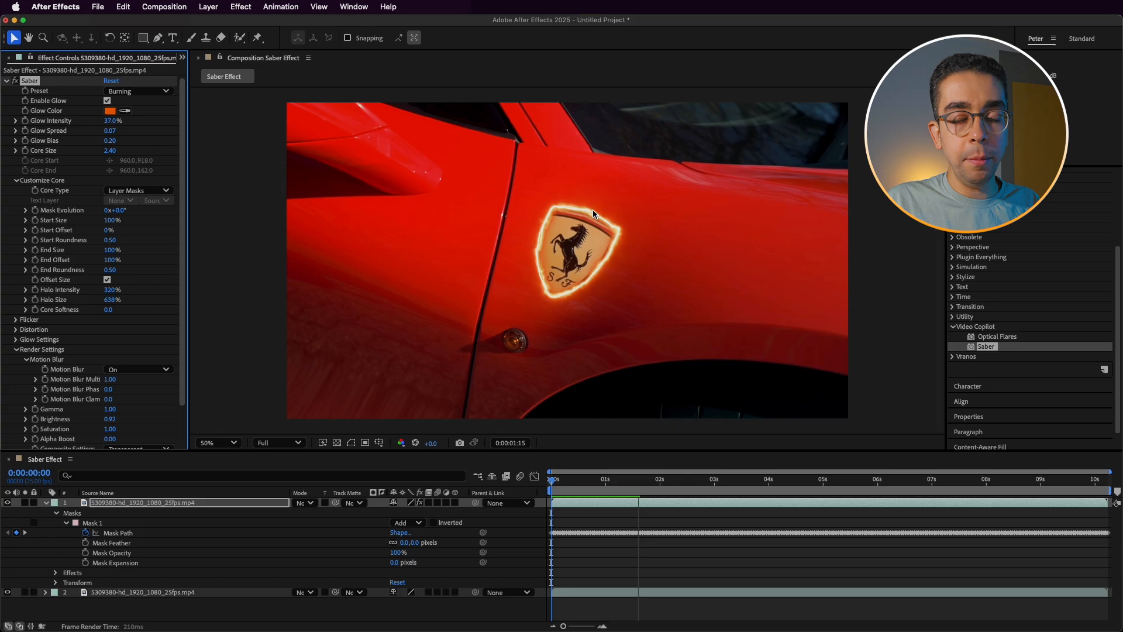
{"action": "left_click", "coordinate": [666, 498]}
{"action": "key", "text": "space"}
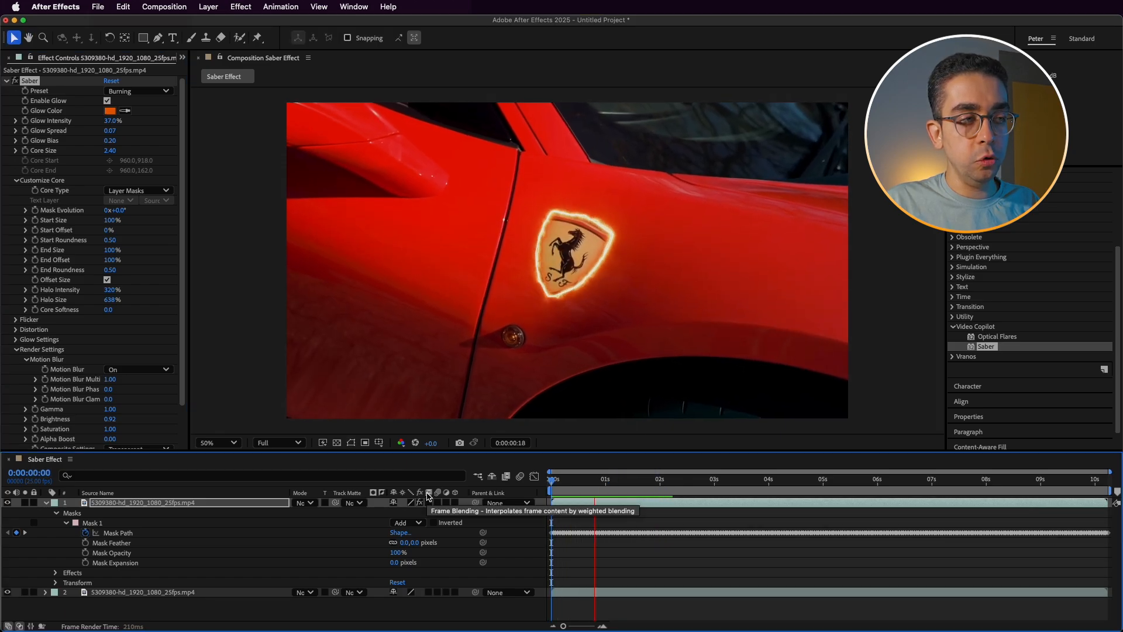
{"action": "key", "text": "space"}
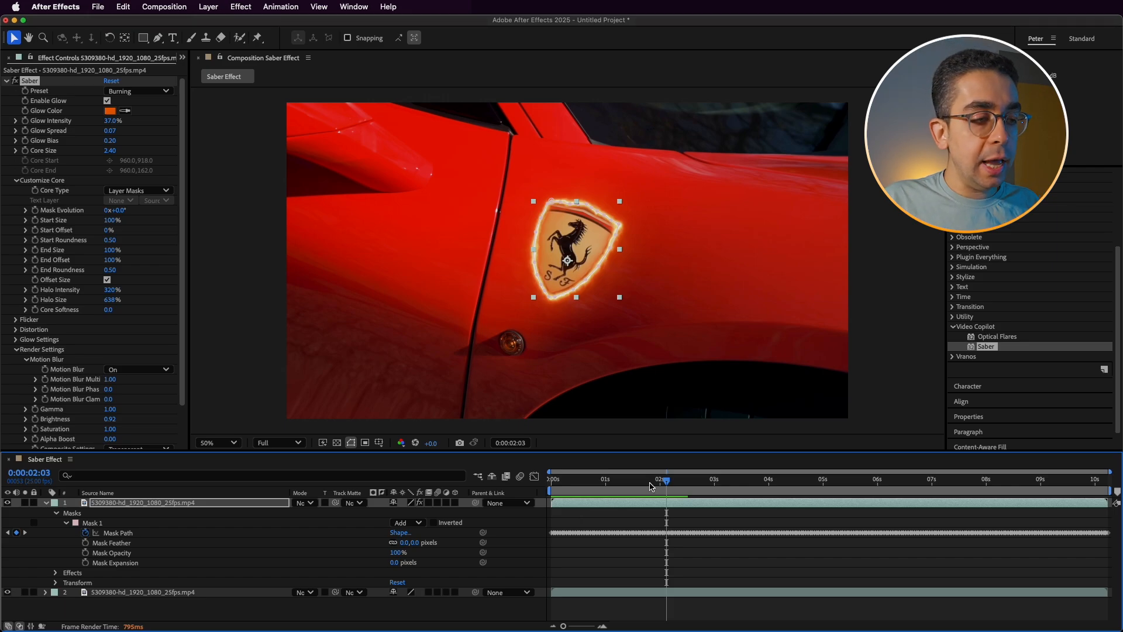
{"action": "key", "text": "Home"}
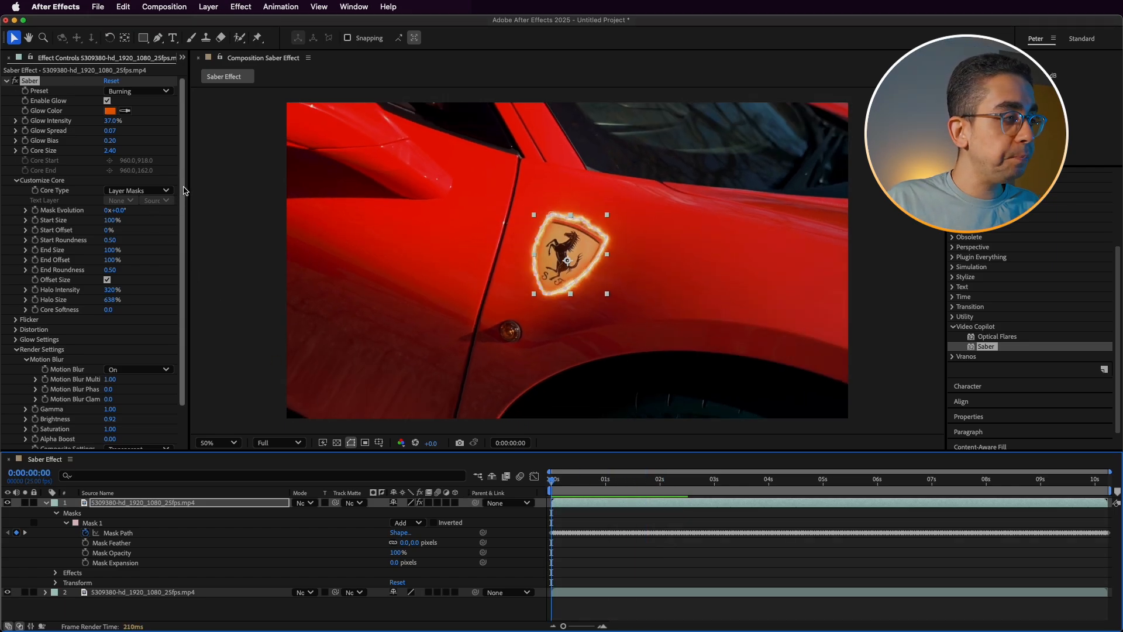
- Set Saber's Start Size to 0% so the outline tapers, and deselect the layer
{"action": "left_click_drag", "start_coordinate": [181, 186], "coordinate": [174, 211]}
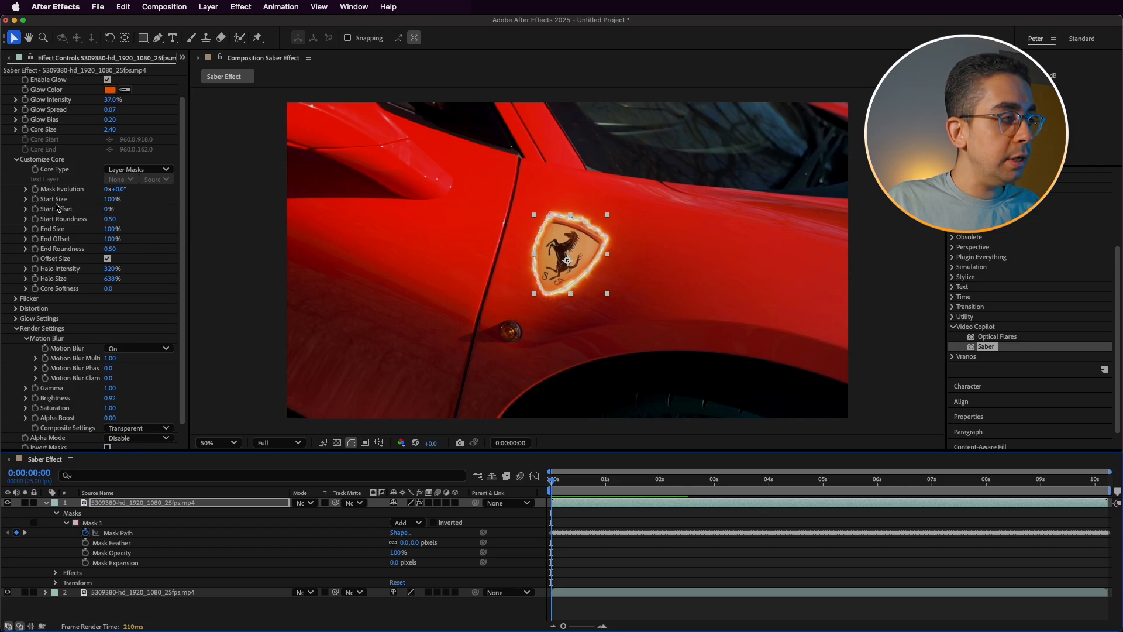
{"action": "left_click_drag", "start_coordinate": [107, 203], "coordinate": [41, 207]}
{"action": "left_click", "coordinate": [628, 561]}
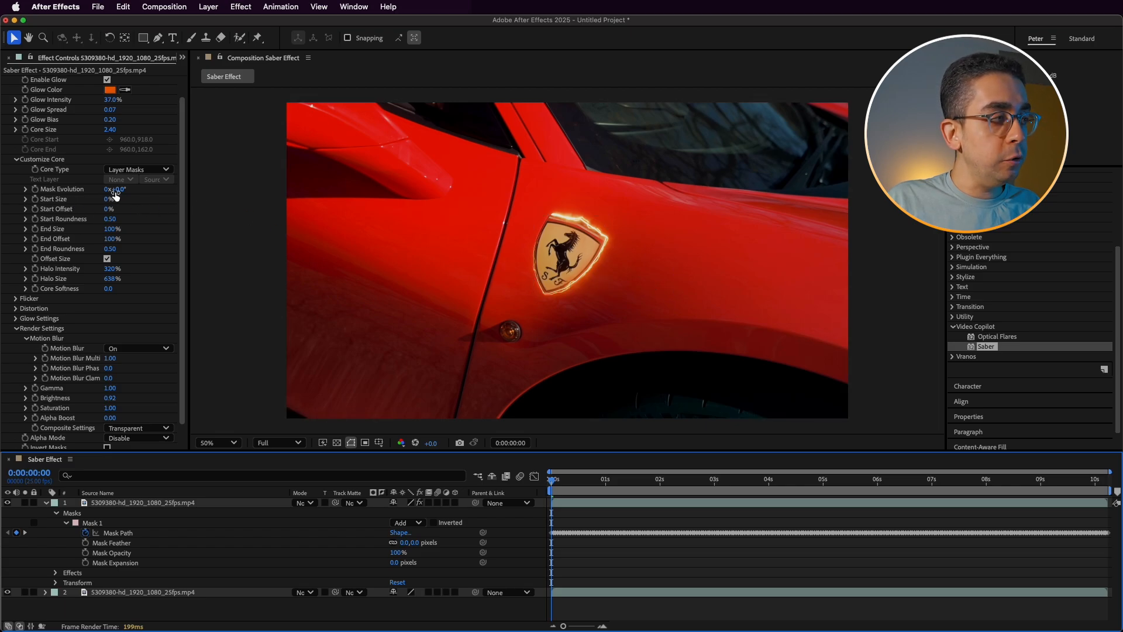
- Try out different Mask Evolution angles, reset it to 0x+0.0° and keyframe it at 0:00:00:00
{"action": "left_click_drag", "start_coordinate": [122, 194], "coordinate": [626, 227]}
{"action": "left_click_drag", "start_coordinate": [536, 229], "coordinate": [173, 210]}
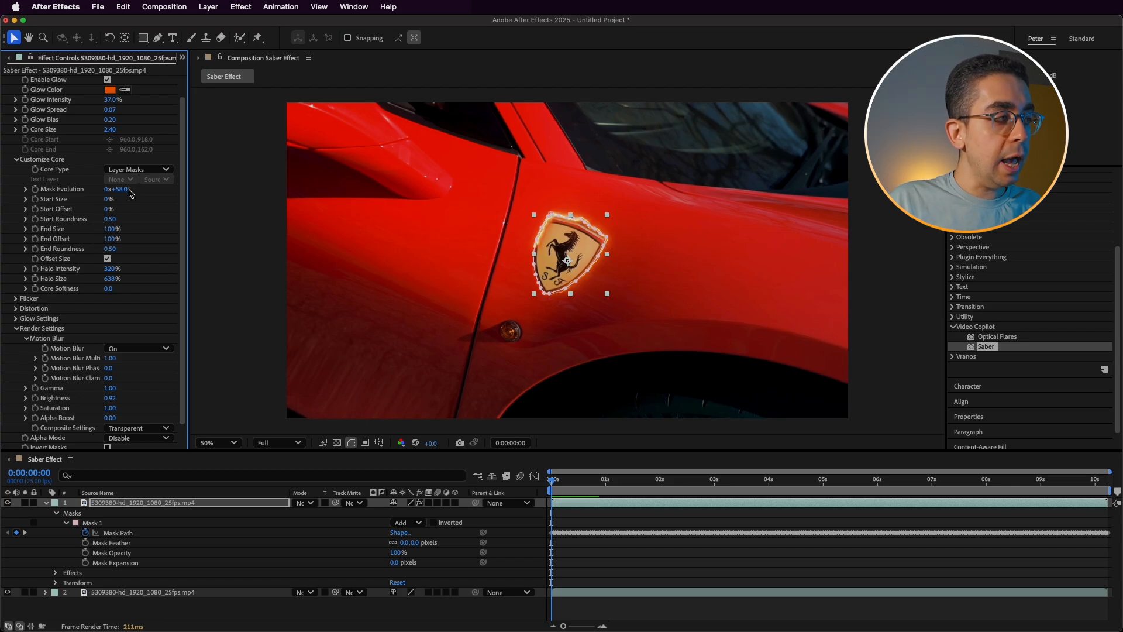
{"action": "key", "text": "Return"}
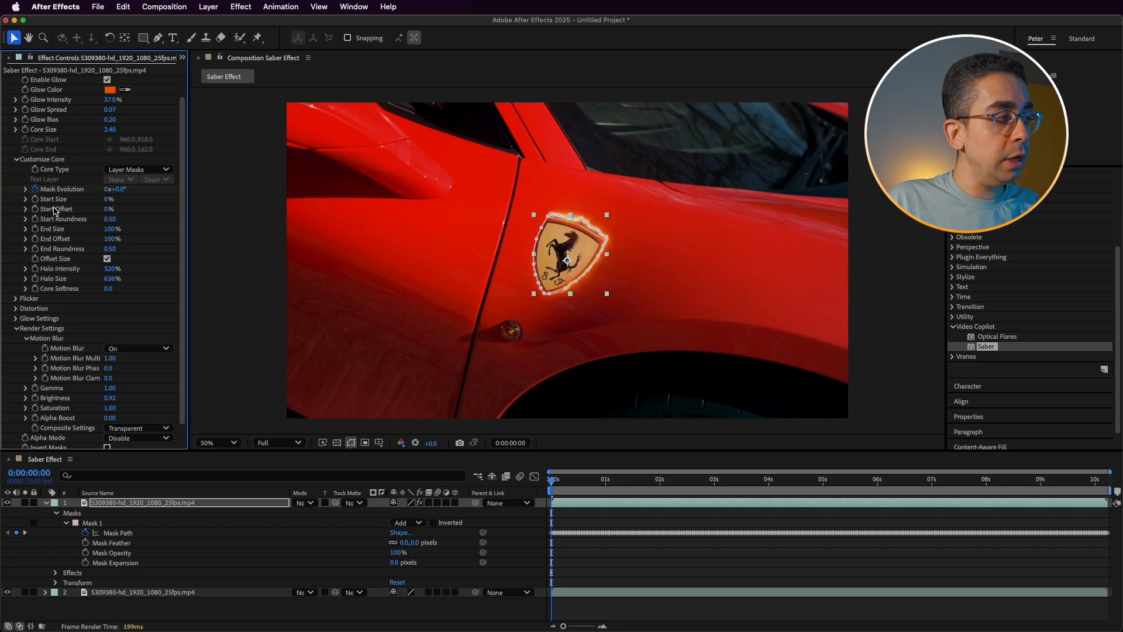
- Keyframe Mask Evolution at 2 full revolutions at 0:00:10:05 and preview the animation from the start
{"action": "left_click_drag", "start_coordinate": [562, 481], "coordinate": [1105, 481]}
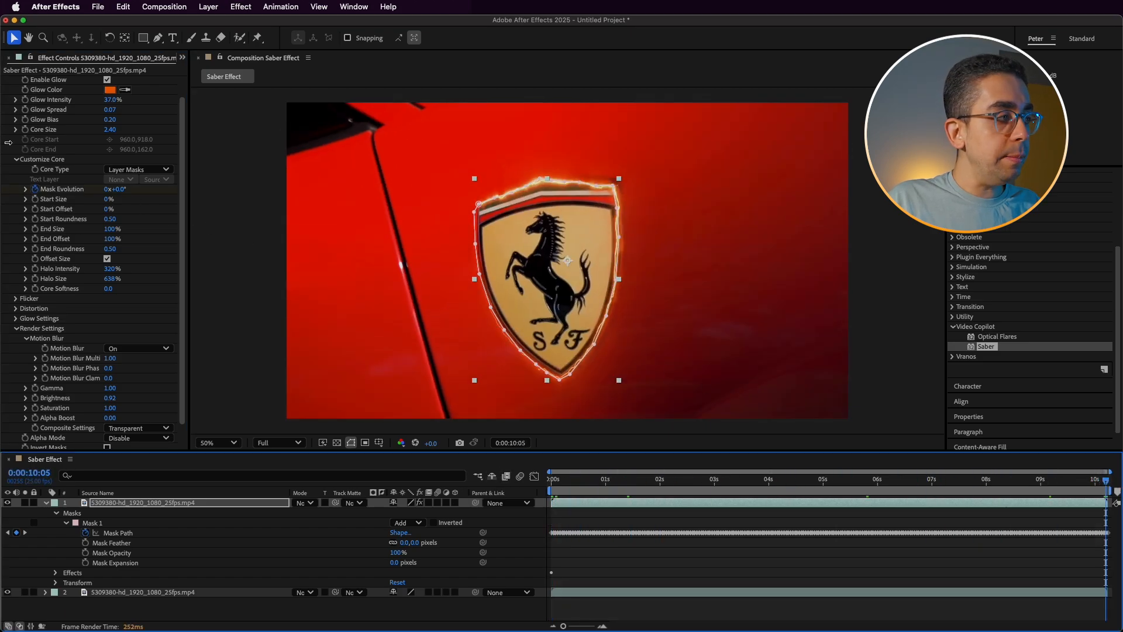
{"action": "left_click", "coordinate": [107, 189]}
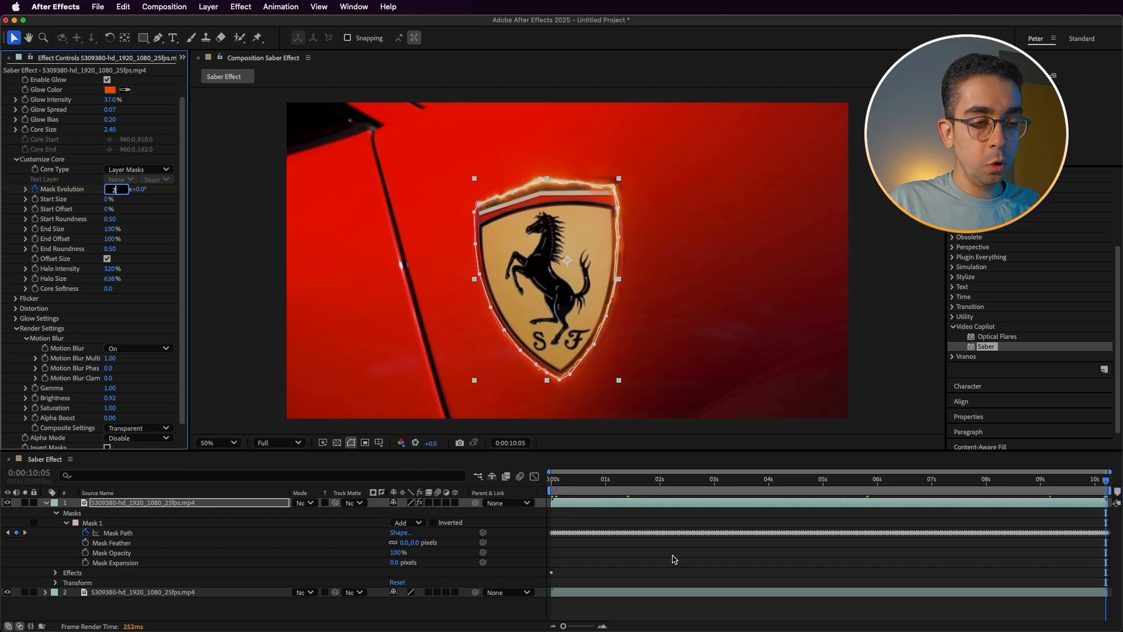
{"action": "left_click", "coordinate": [823, 487]}
{"action": "key", "text": "Home"}
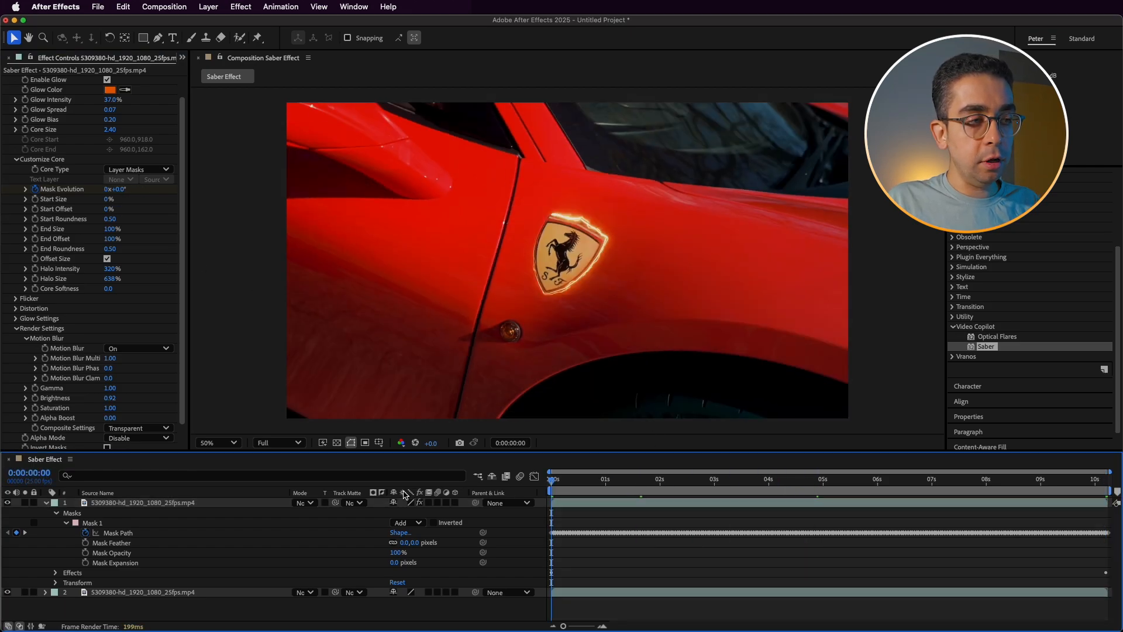
{"action": "key", "text": "space"}
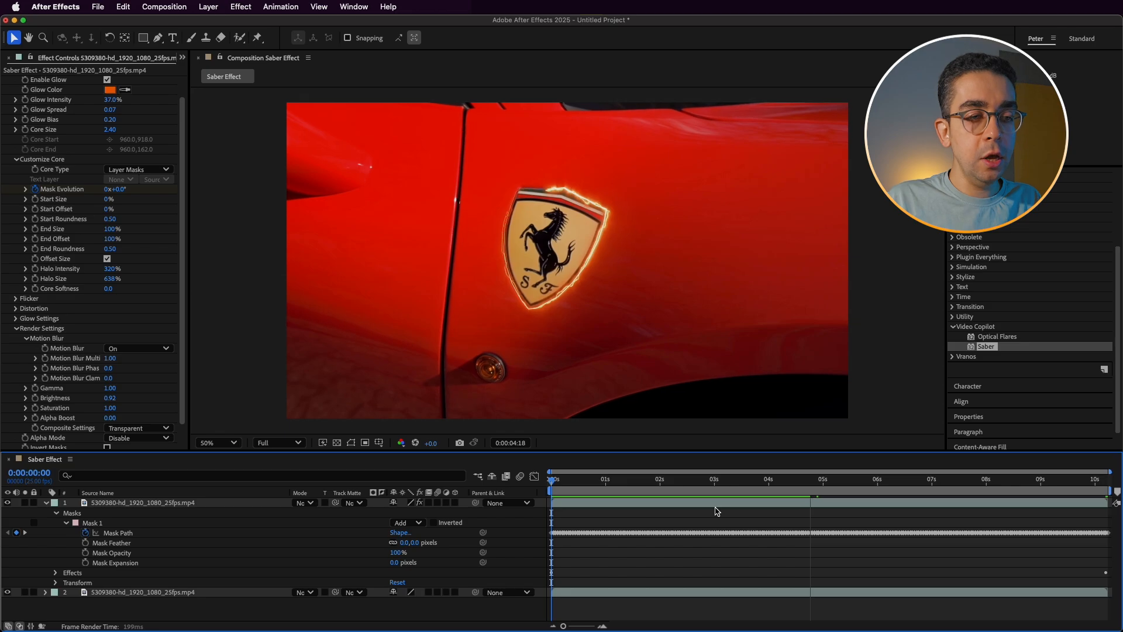
- Preview the glow animation from the start and stop playback at 0:00:03:19
{"action": "key", "text": "space"}
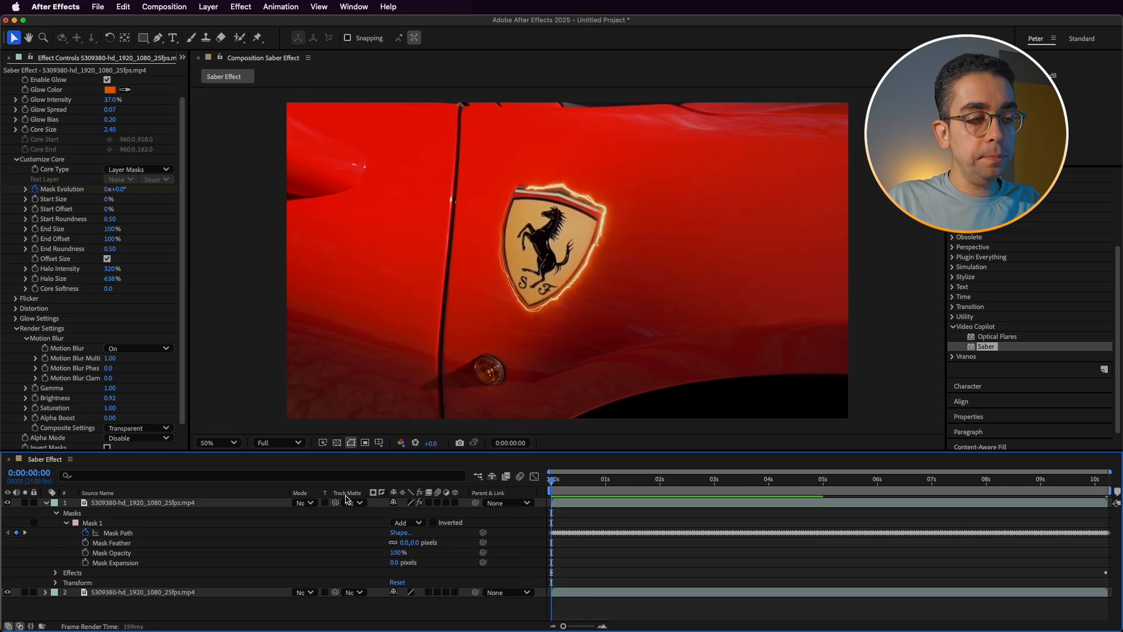
{"action": "key", "text": "space"}
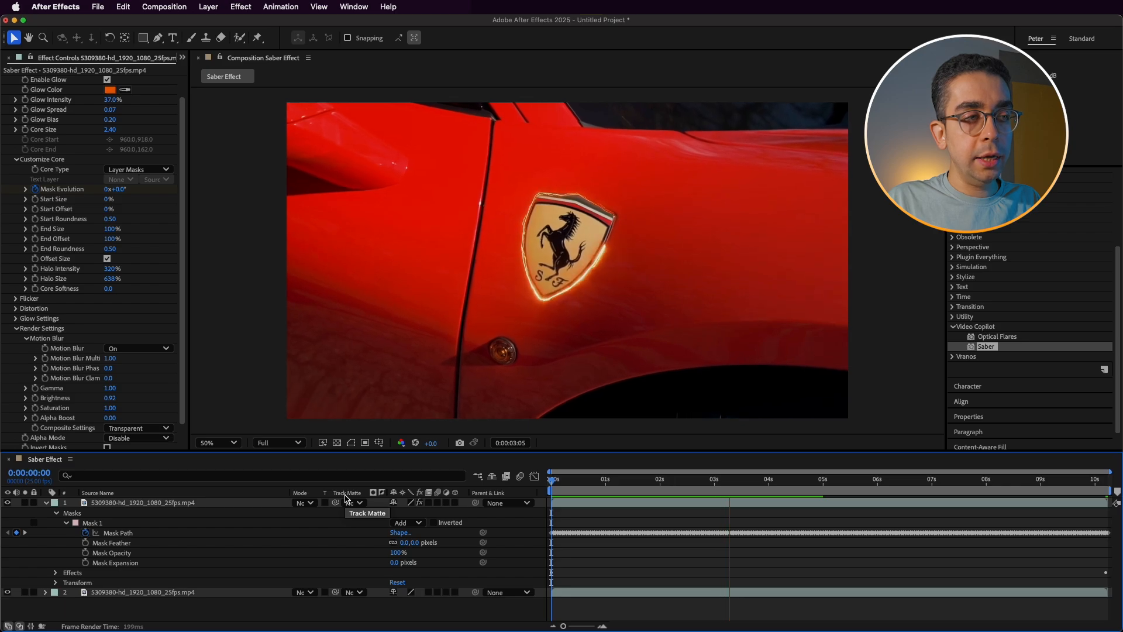
{"action": "key", "text": "space"}
{"action": "key", "text": "space"}
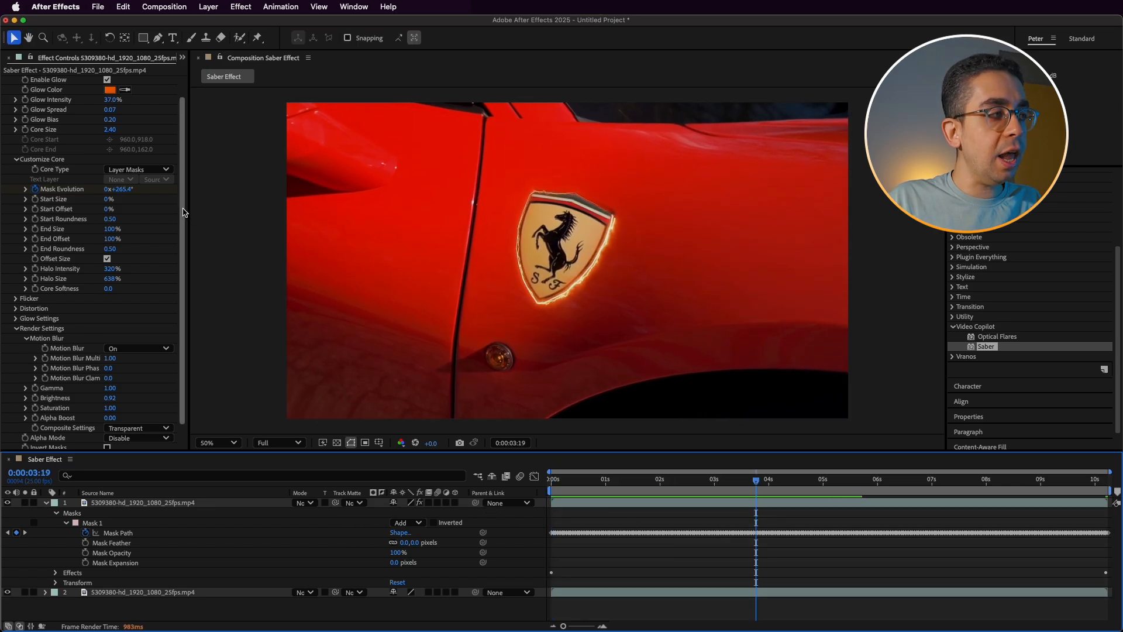
- Try out stronger and weaker Glow Intensity values for Saber, including 79% and 30%
{"action": "scroll", "coordinate": [186, 216], "scroll_direction": "up", "scroll_amount": 2}
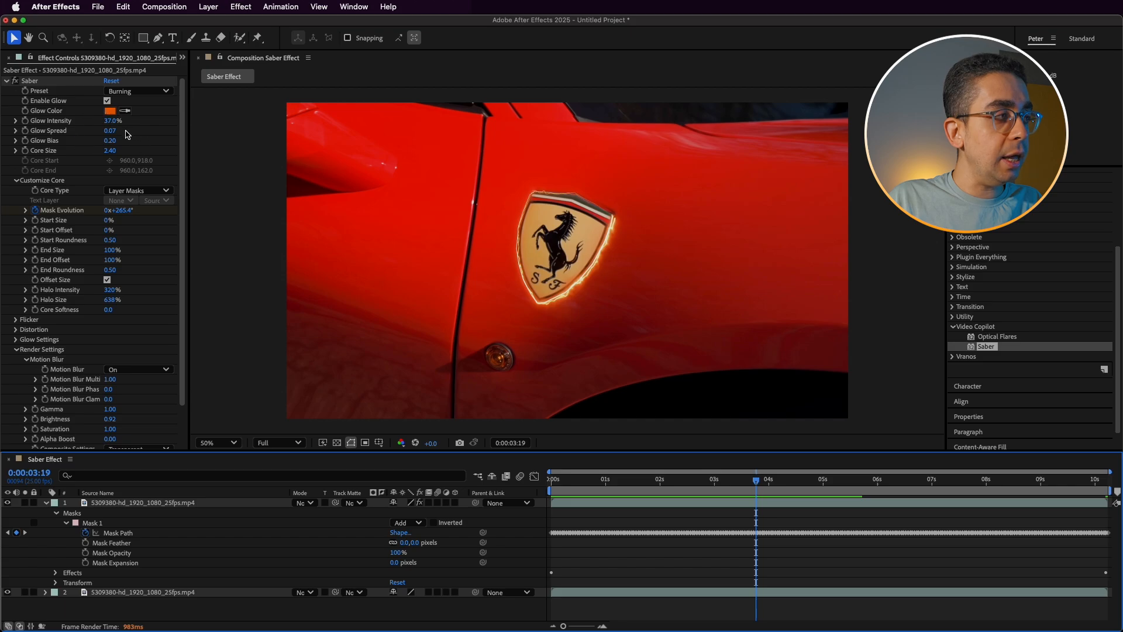
{"action": "left_click_drag", "start_coordinate": [111, 123], "coordinate": [129, 124]}
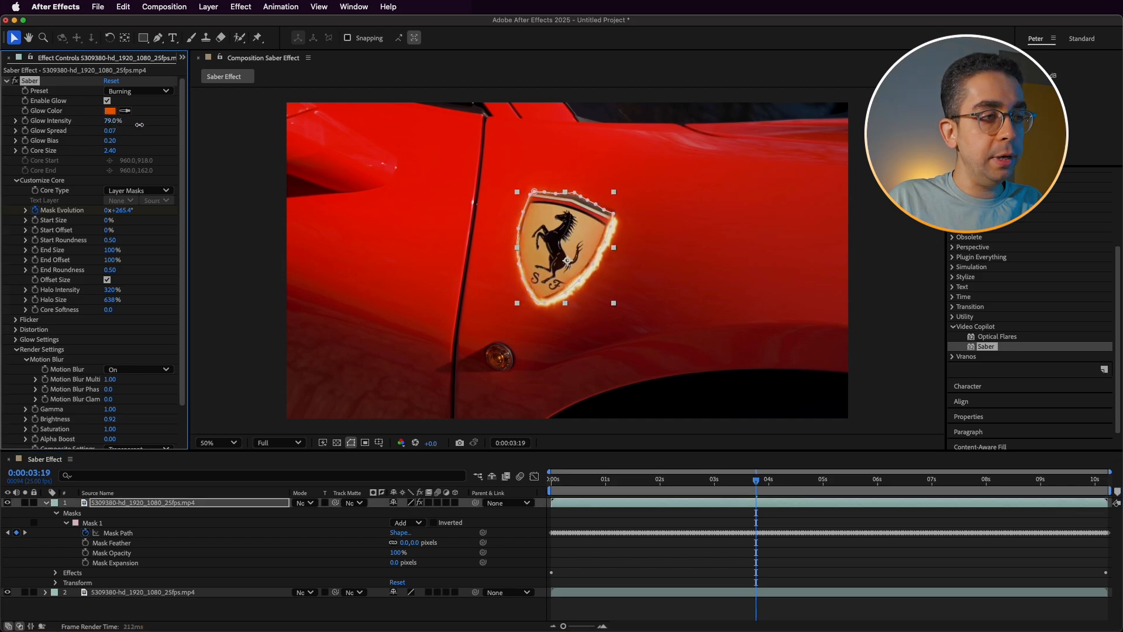
{"action": "key", "text": "cmd+z"}
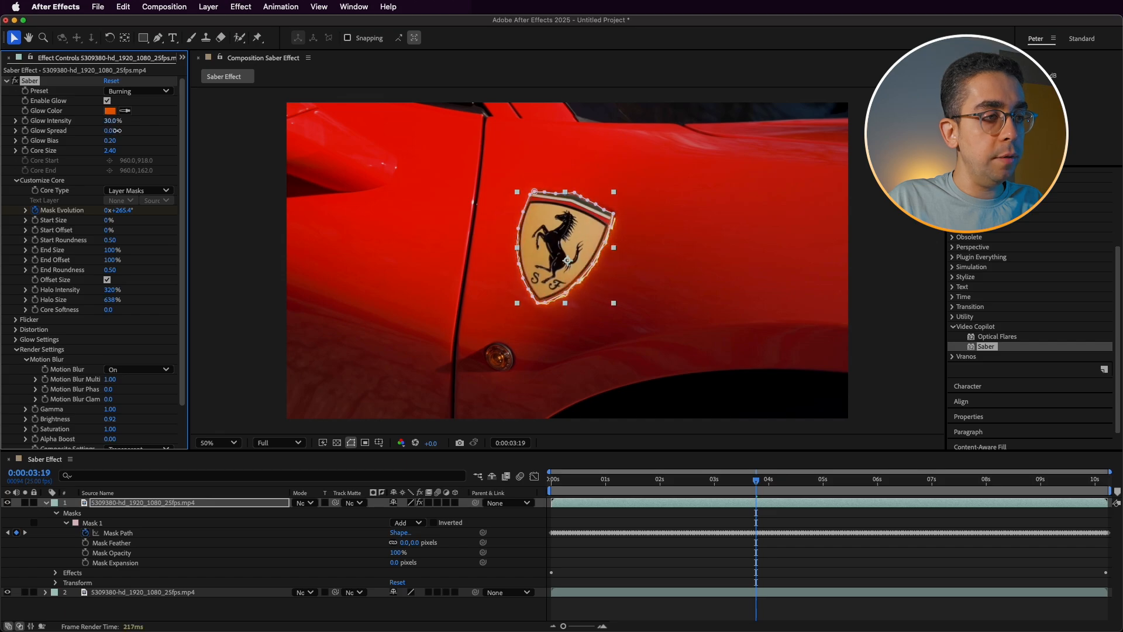
{"action": "left_click_drag", "start_coordinate": [117, 130], "coordinate": [123, 130]}
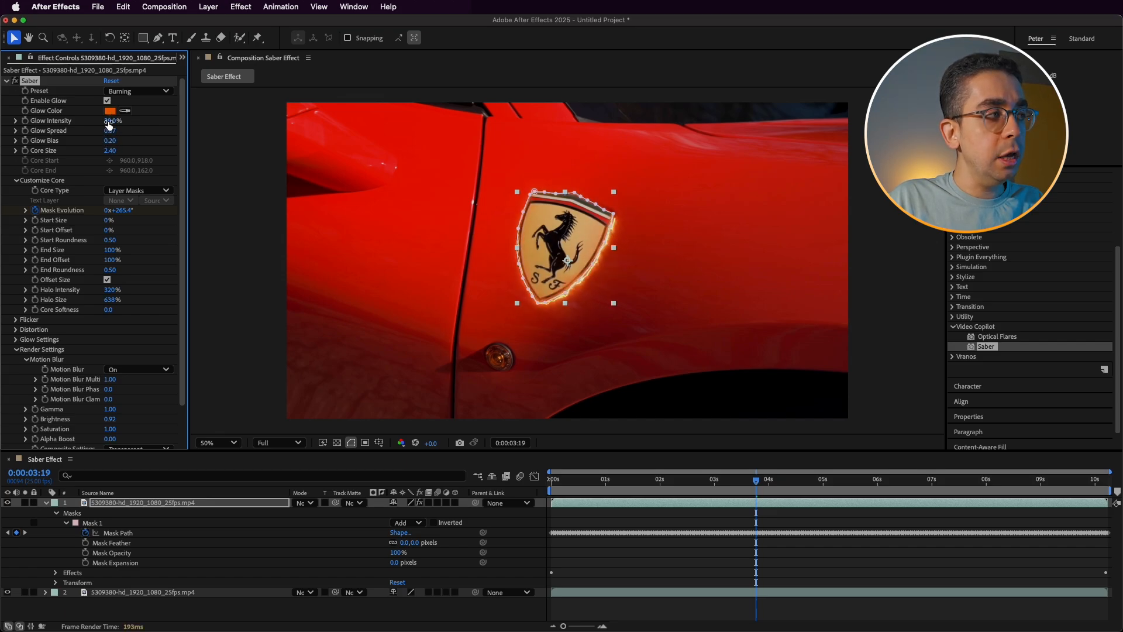
- Try out Saber's Ghost, Neon and Inferno presets on the emblem outline, and switch back to the Burning preset
{"action": "left_click", "coordinate": [136, 94]}
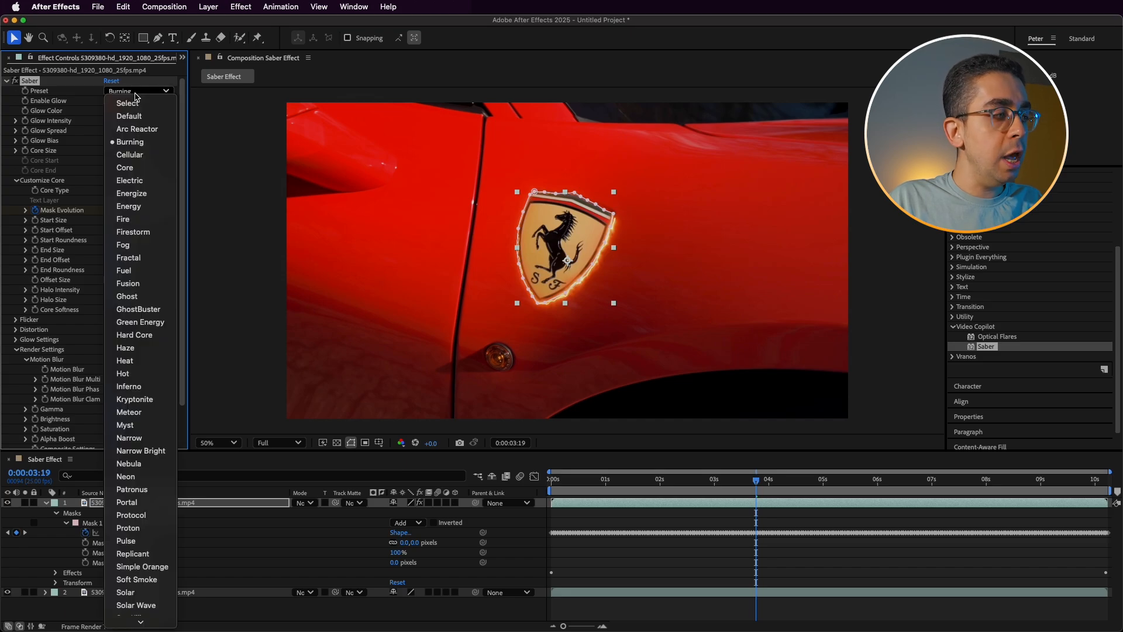
{"action": "left_click", "coordinate": [142, 298]}
{"action": "left_click", "coordinate": [138, 91]}
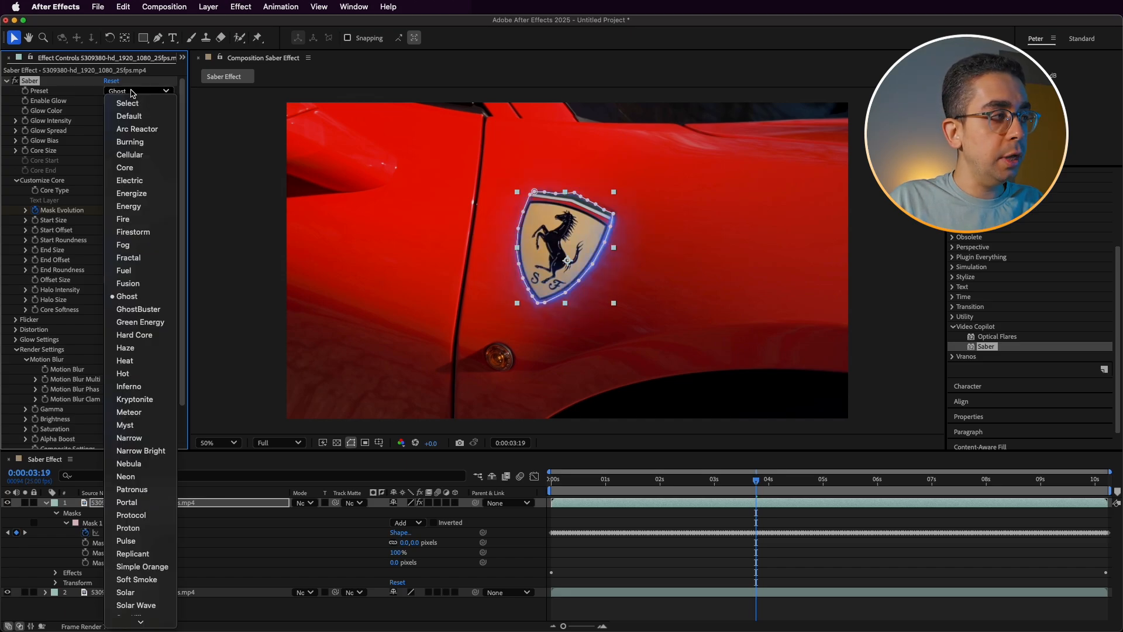
{"action": "left_click", "coordinate": [124, 477]}
{"action": "left_click", "coordinate": [166, 94]}
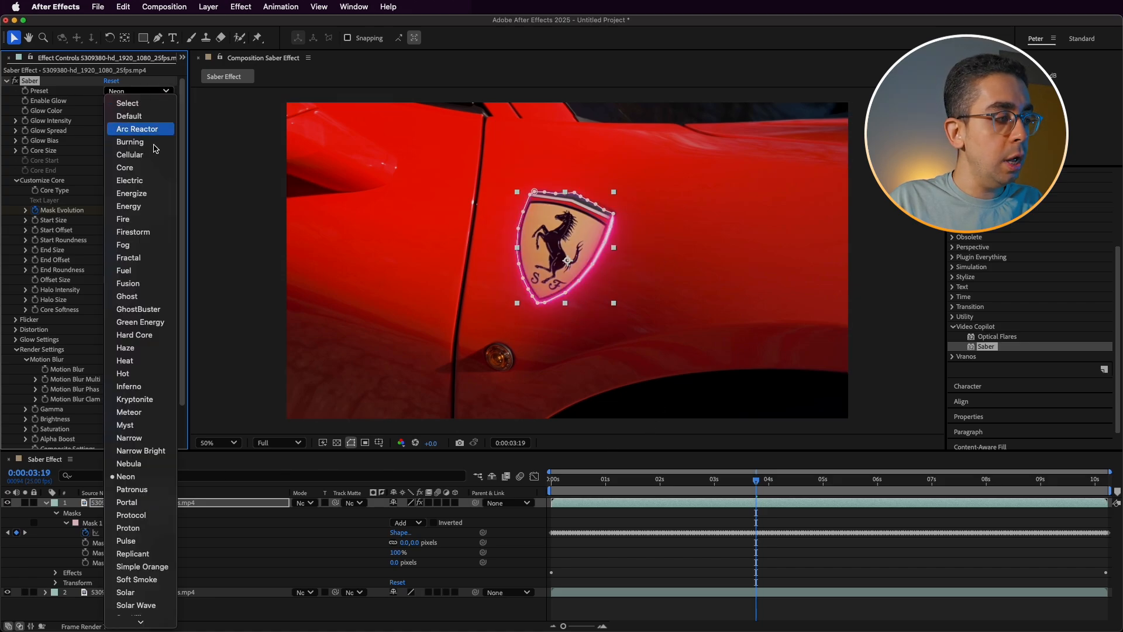
{"action": "left_click", "coordinate": [150, 385]}
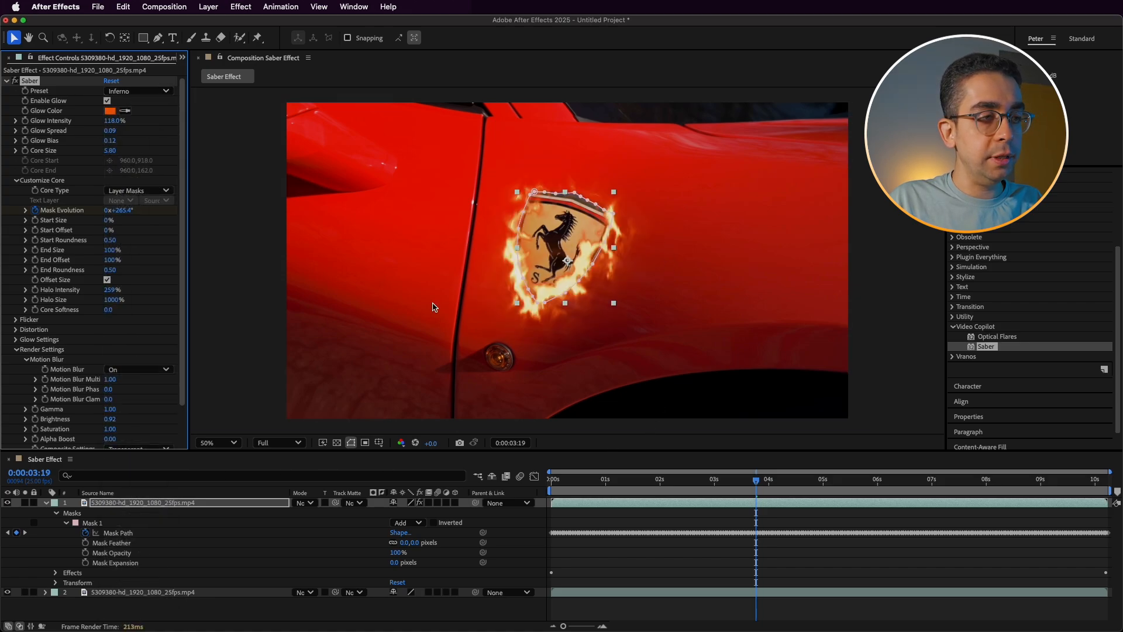
{"action": "left_click", "coordinate": [134, 92]}
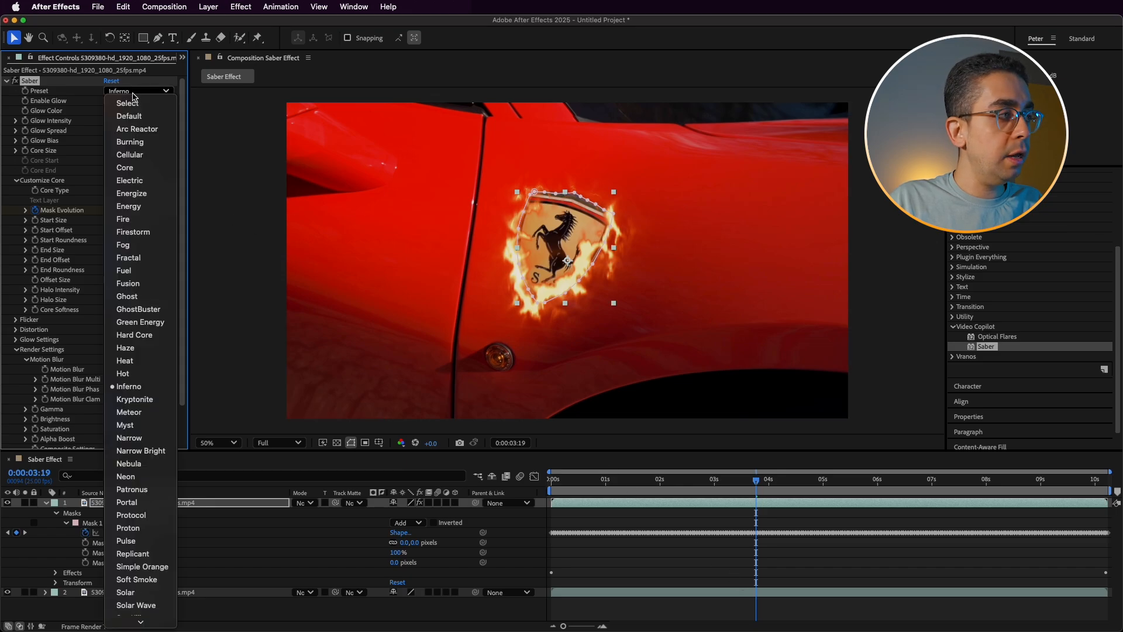
{"action": "left_click", "coordinate": [132, 144]}
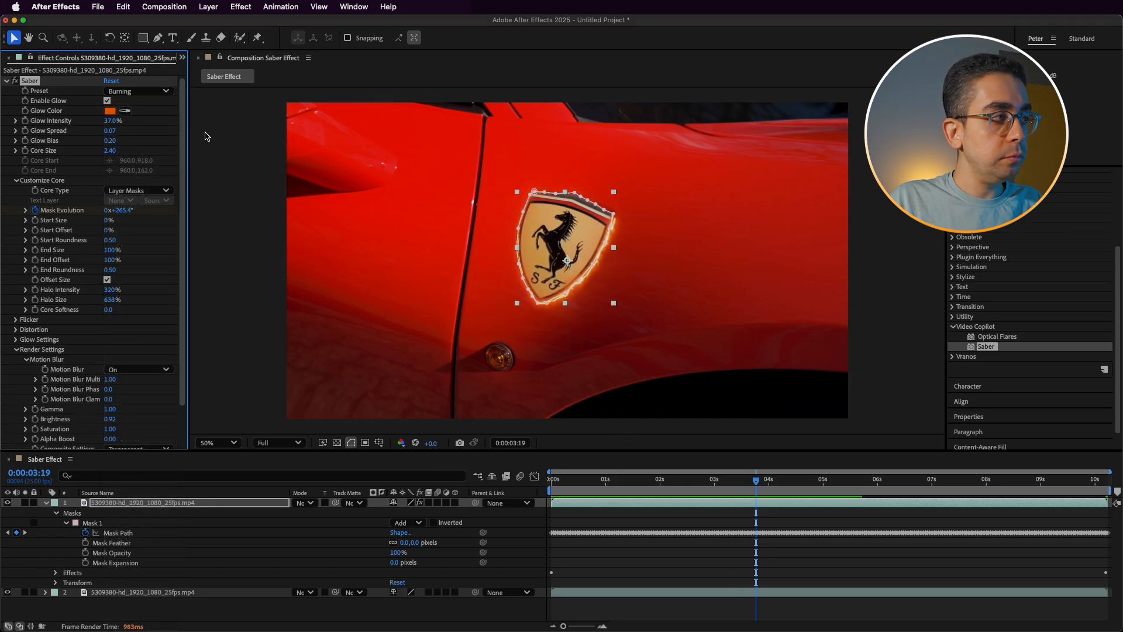
- Set Saber's Glow Intensity to 46% and return to 0:00:00:00
{"action": "mouse_move", "coordinate": [110, 121]}
{"action": "left_mouse_down"}
{"action": "mouse_move", "coordinate": [127, 121]}
{"action": "mouse_move", "coordinate": [117, 122]}
{"action": "left_mouse_up"}
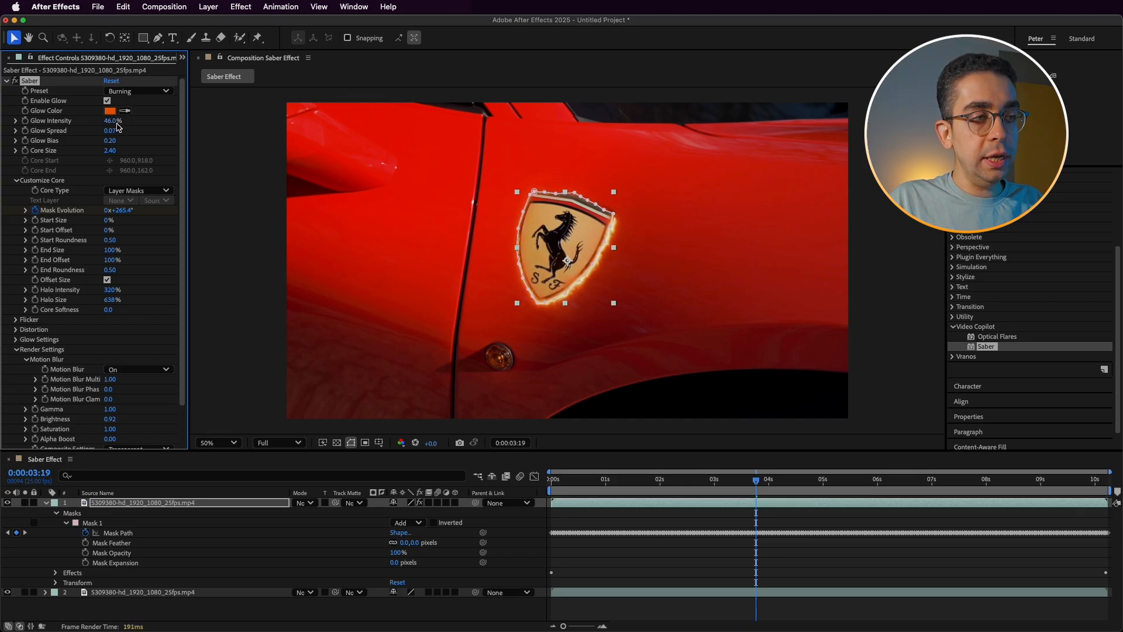
{"action": "left_click_drag", "start_coordinate": [757, 487], "coordinate": [443, 492]}
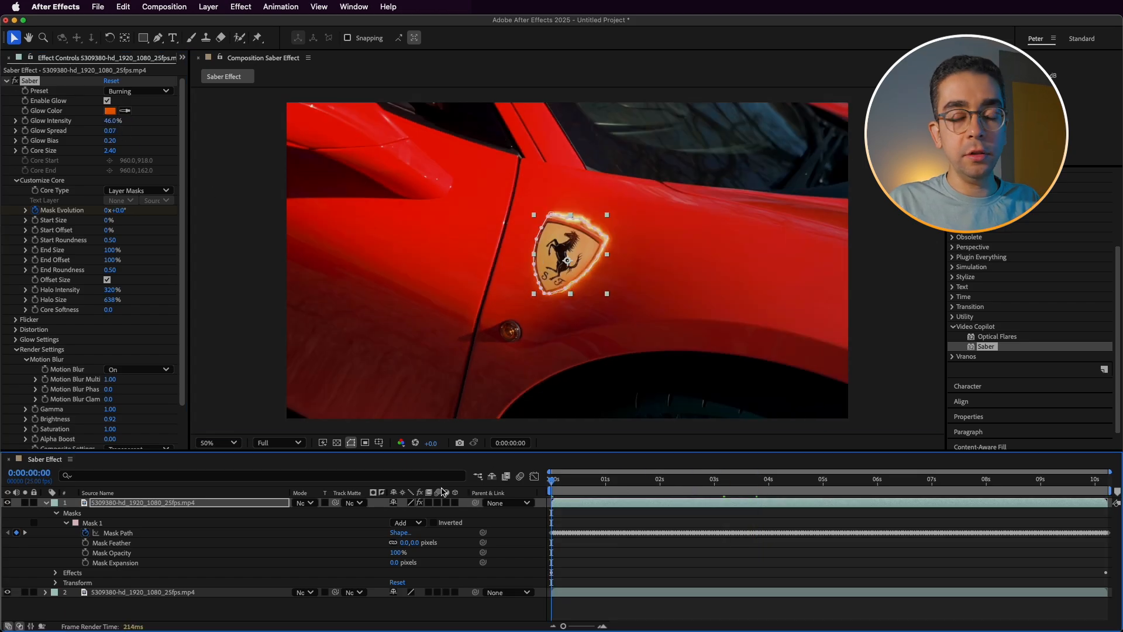